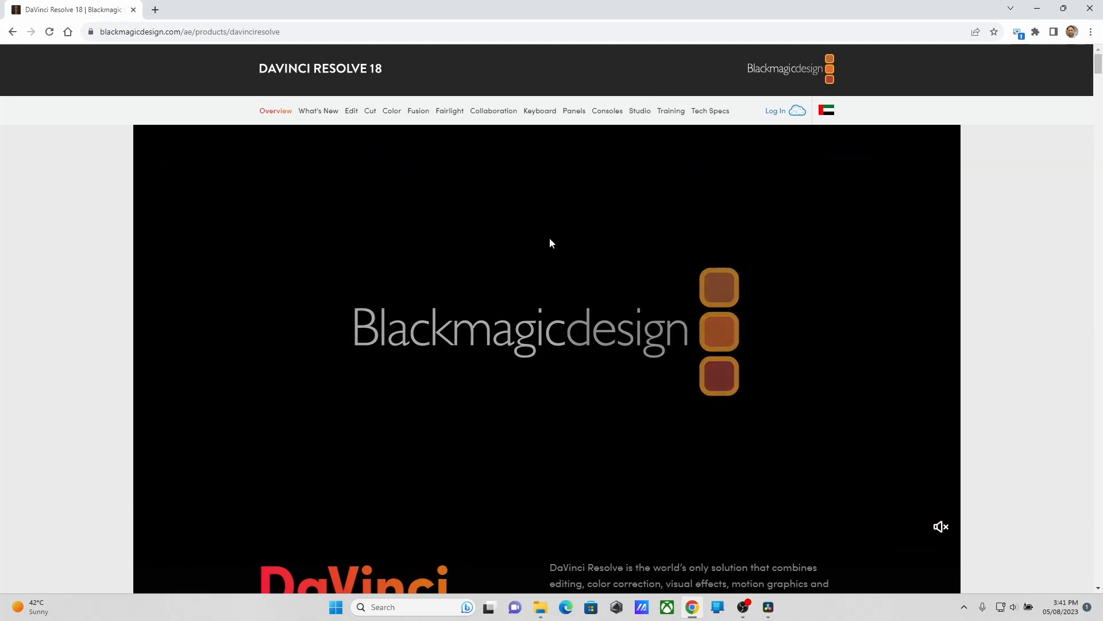
Step: Read through the DaVinci Resolve 18 product page, covering the overview text, the Multi User Collaboration section and the page showcase
{"action": "scroll", "coordinate": [546, 247], "scroll_direction": "down", "scroll_amount": 3}
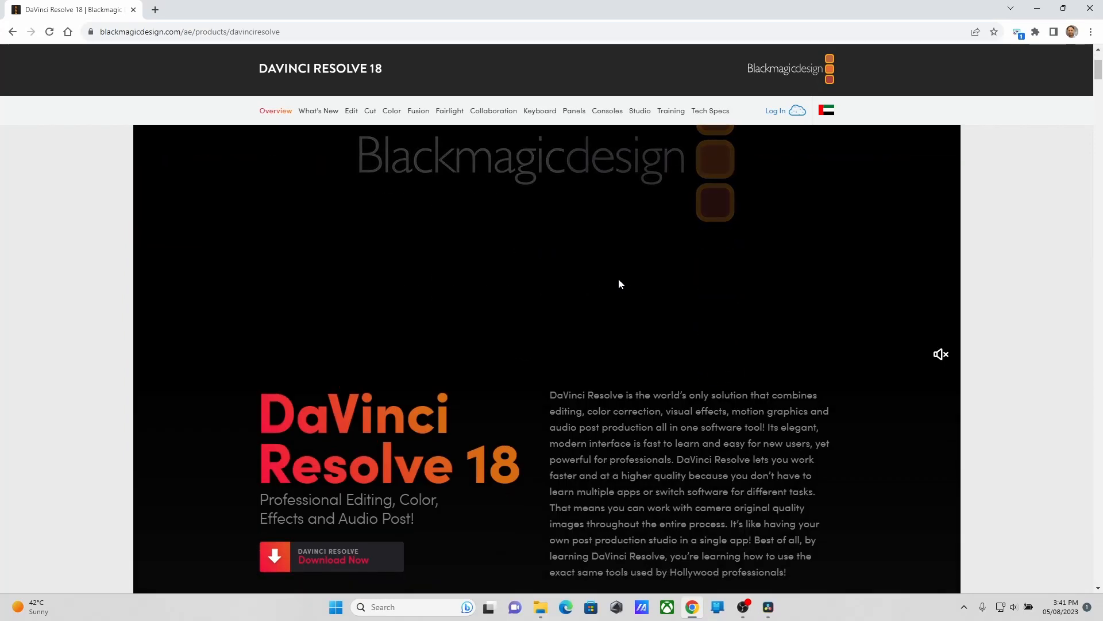
{"action": "scroll", "coordinate": [615, 278], "scroll_direction": "down", "scroll_amount": 1}
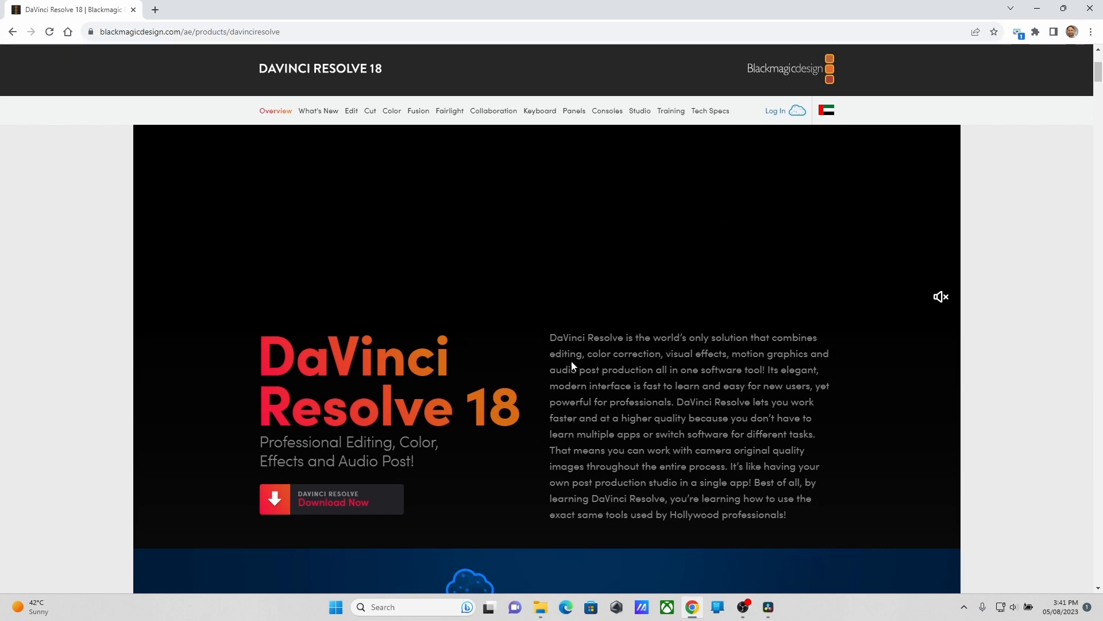
{"action": "left_click_drag", "start_coordinate": [553, 359], "coordinate": [655, 373]}
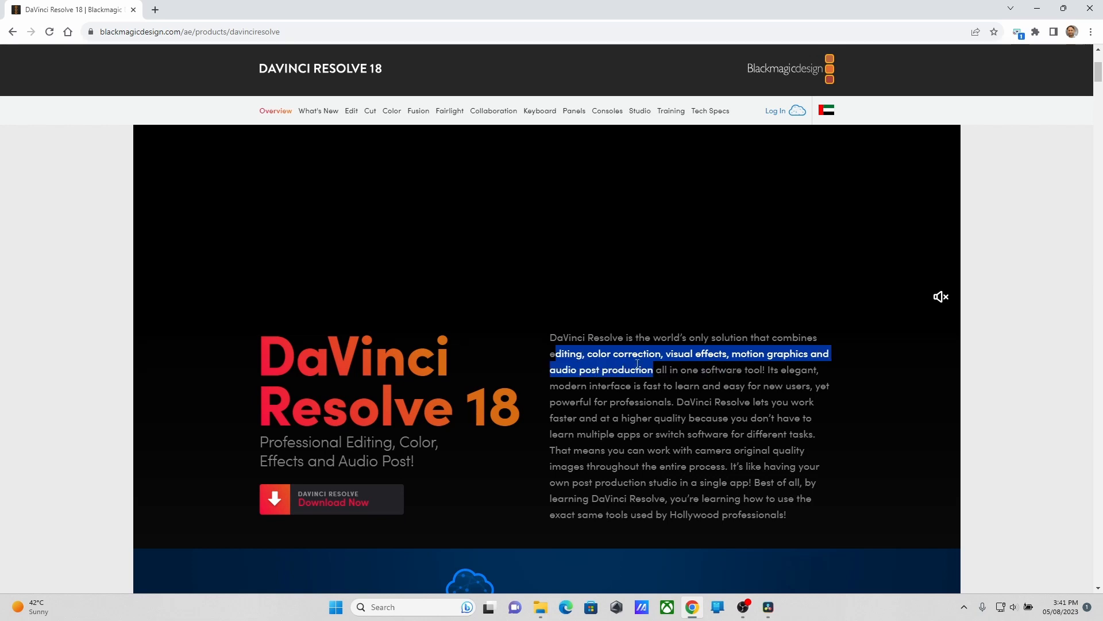
{"action": "left_click", "coordinate": [638, 363]}
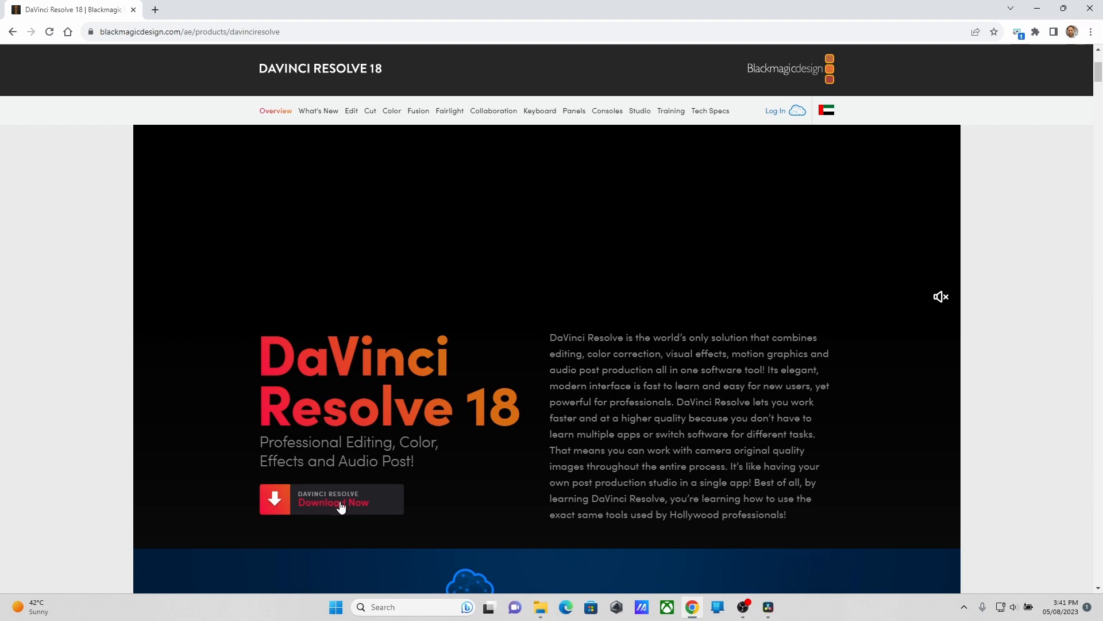
{"action": "scroll", "coordinate": [540, 415], "scroll_direction": "down", "scroll_amount": 10}
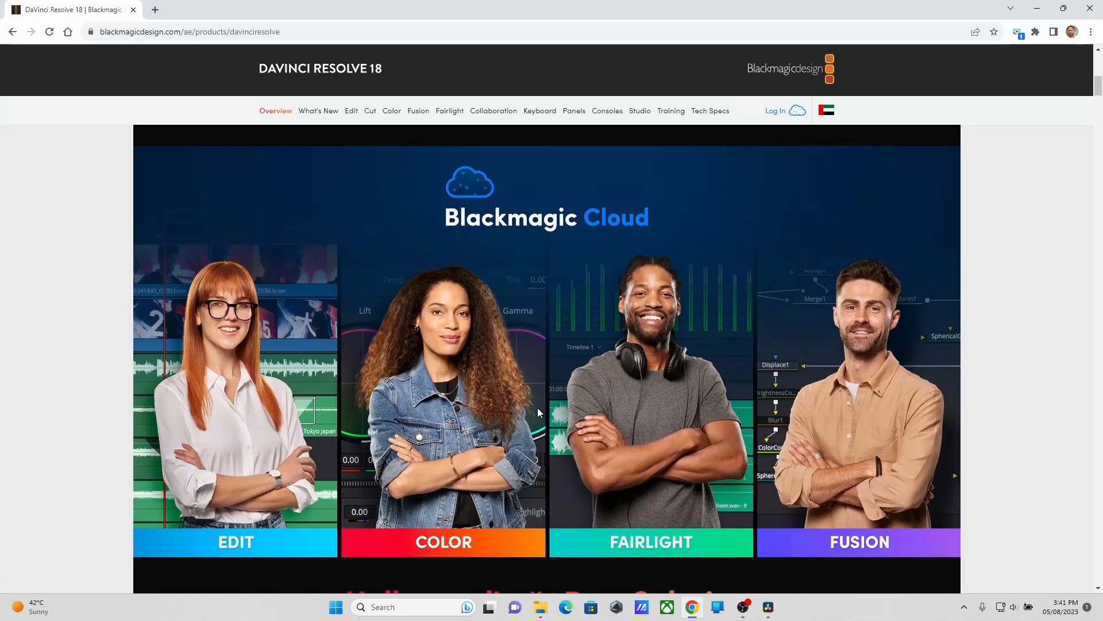
{"action": "scroll", "coordinate": [538, 410], "scroll_direction": "down", "scroll_amount": 10}
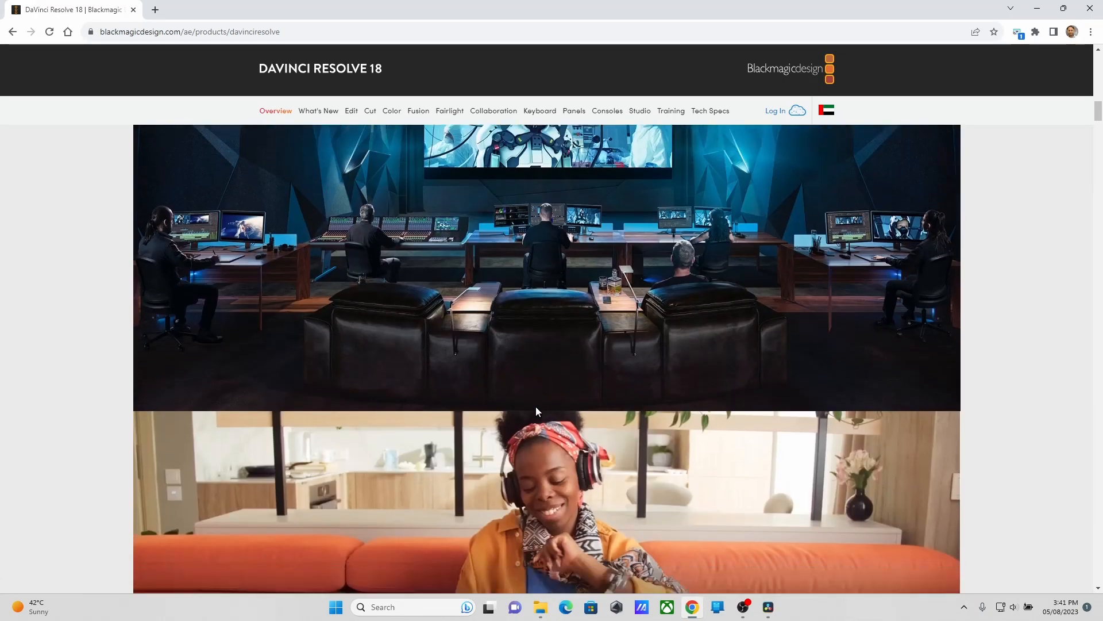
{"action": "scroll", "coordinate": [535, 406], "scroll_direction": "down", "scroll_amount": 6}
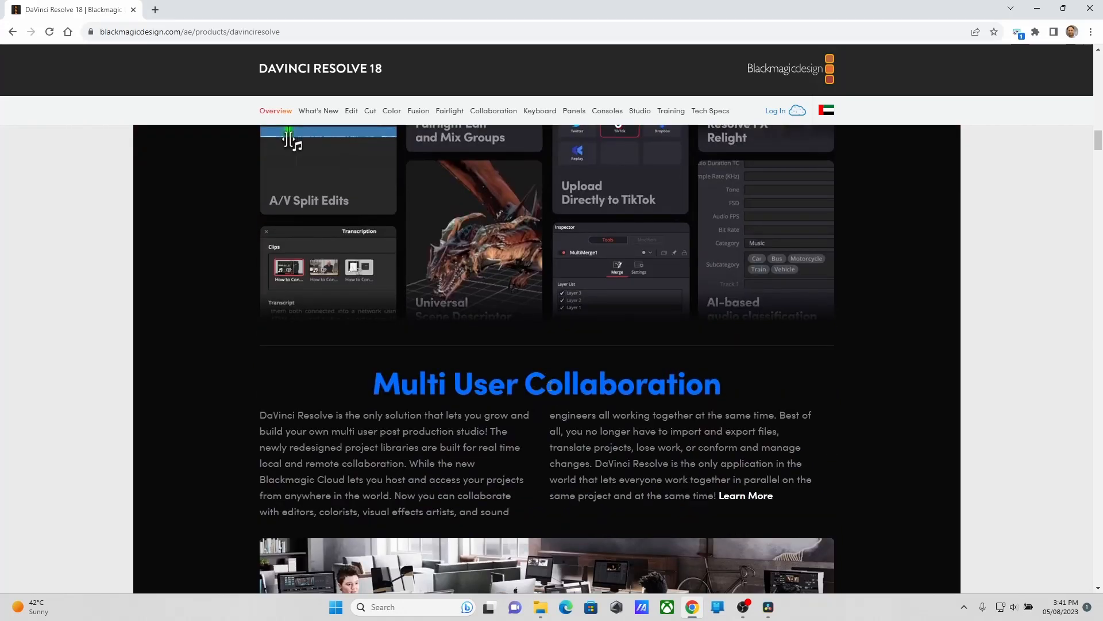
{"action": "scroll", "coordinate": [550, 386], "scroll_direction": "down", "scroll_amount": 4}
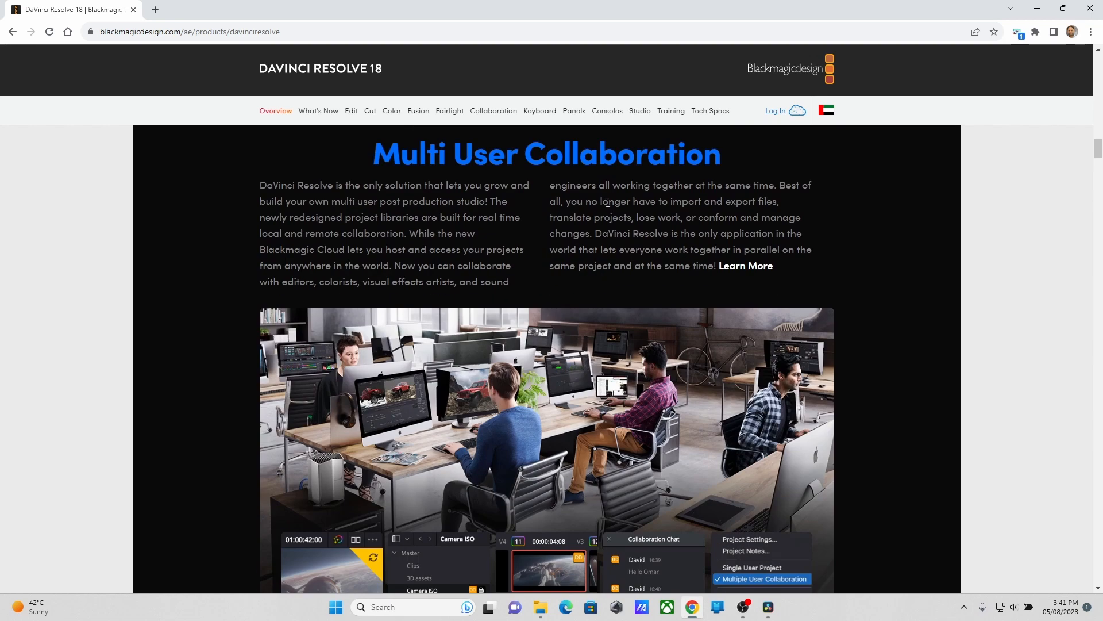
{"action": "left_click_drag", "start_coordinate": [598, 203], "coordinate": [679, 229]}
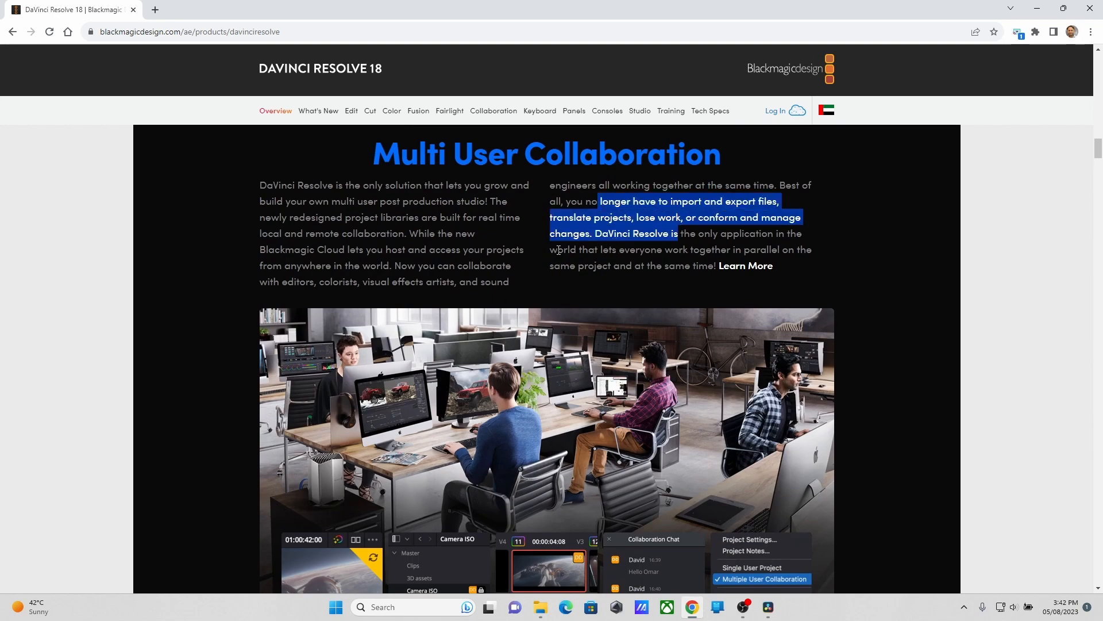
{"action": "scroll", "coordinate": [546, 252], "scroll_direction": "down", "scroll_amount": 5}
{"action": "scroll", "coordinate": [546, 253], "scroll_direction": "down", "scroll_amount": 5}
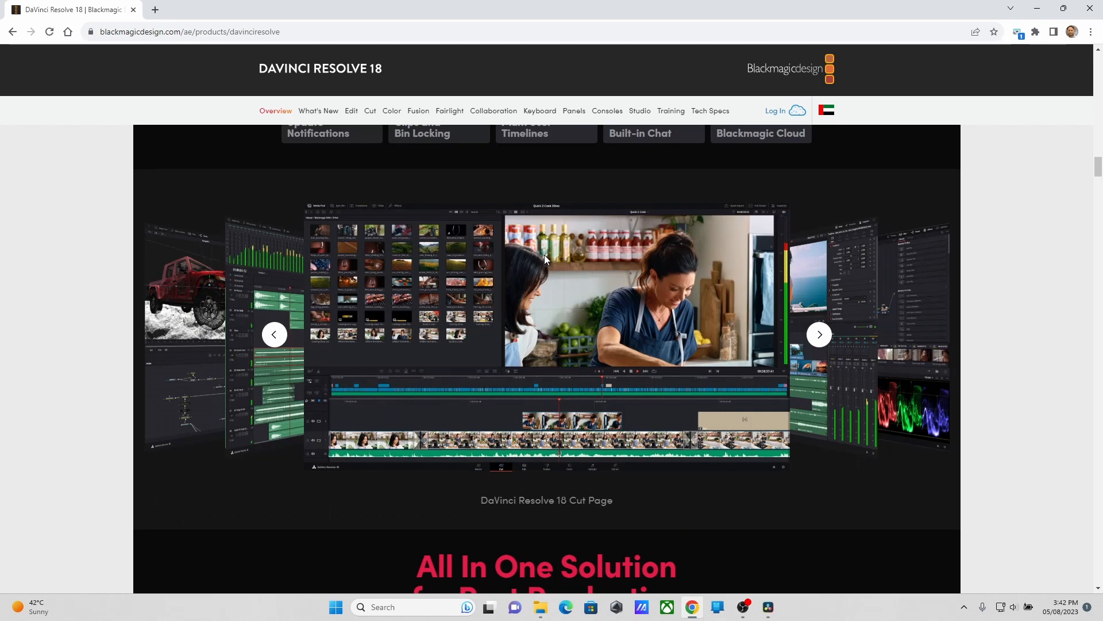
{"action": "scroll", "coordinate": [560, 288], "scroll_direction": "down", "scroll_amount": 4}
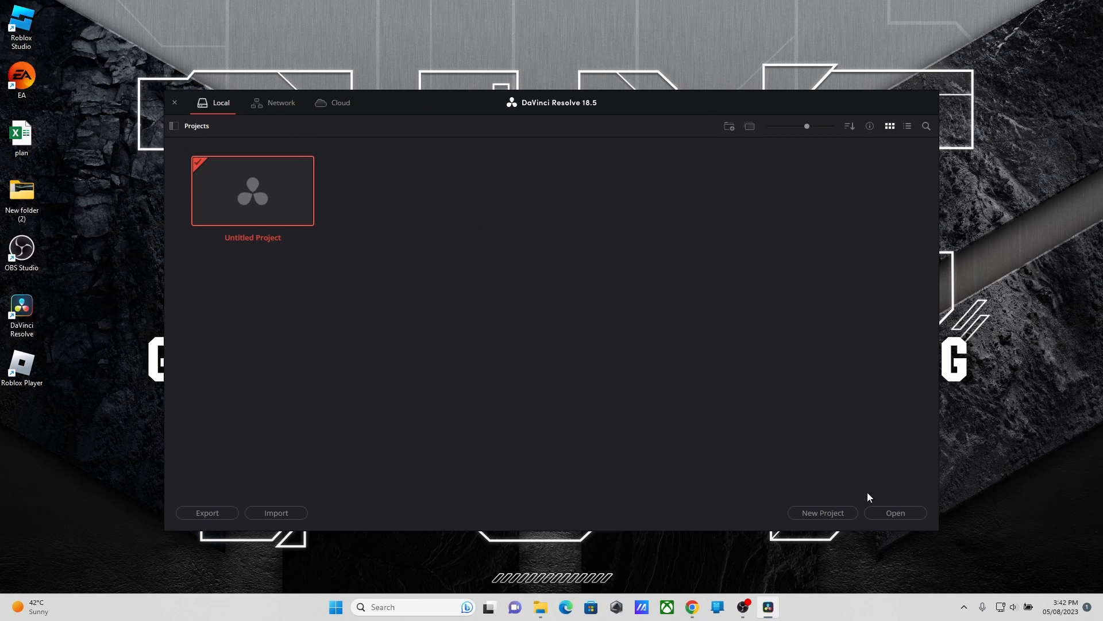
Step: In DaVinci Resolve's project manager, create a new local project named Game Sample
{"action": "left_click", "coordinate": [829, 509]}
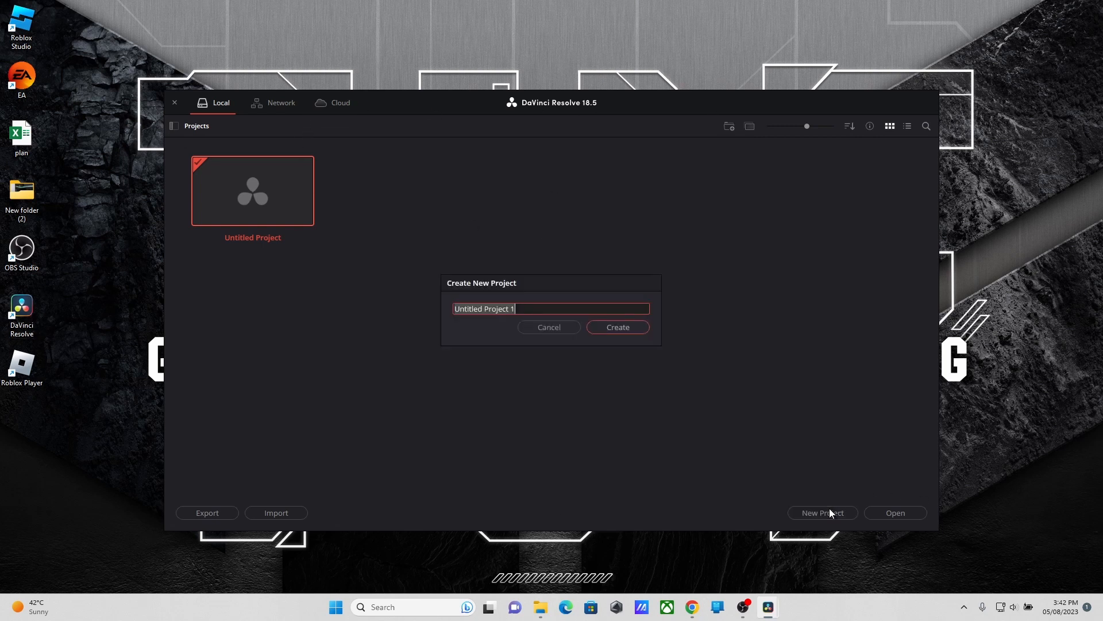
{"action": "type", "text": "Game Sample"}
{"action": "key", "text": "Return"}
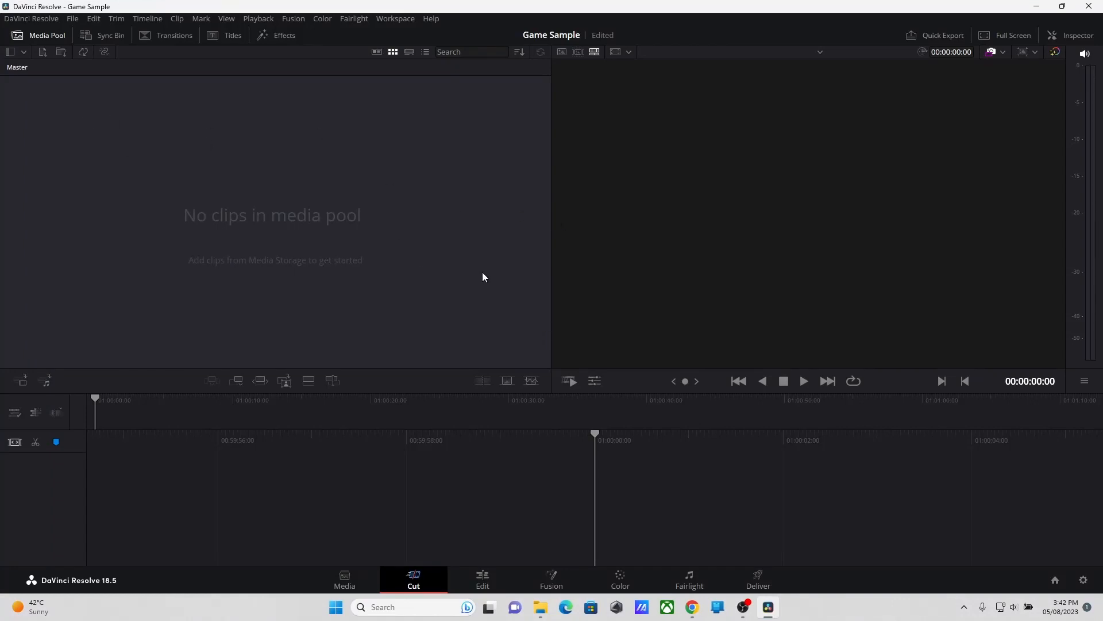
Step: Set the project's timeline frame rate to 60 frames per second and save the project settings
{"action": "left_click", "coordinate": [73, 19]}
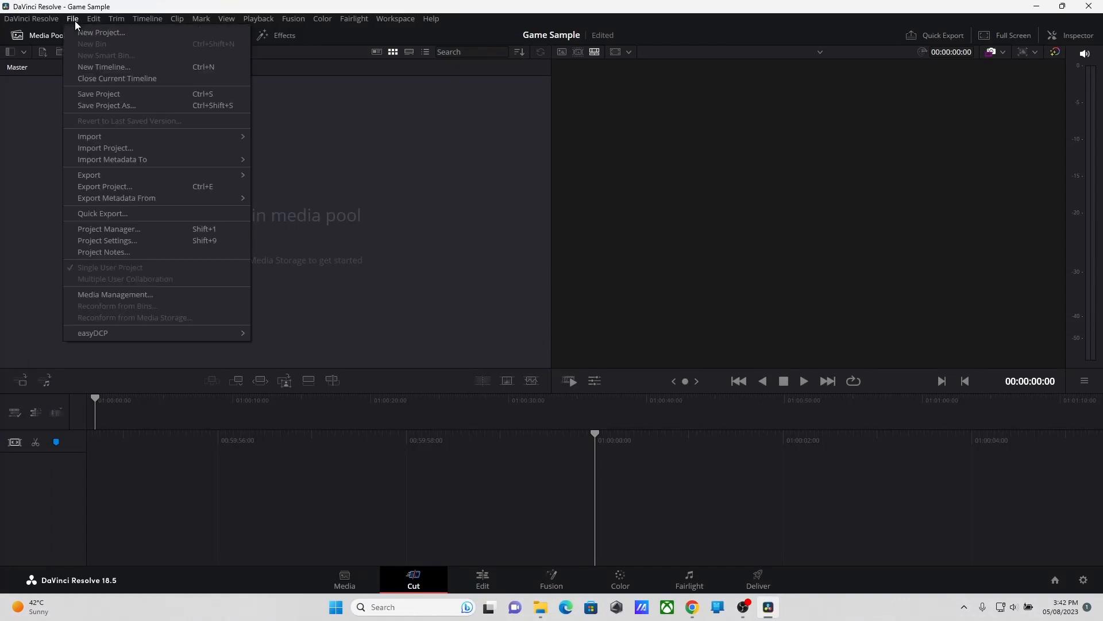
{"action": "left_click", "coordinate": [146, 240]}
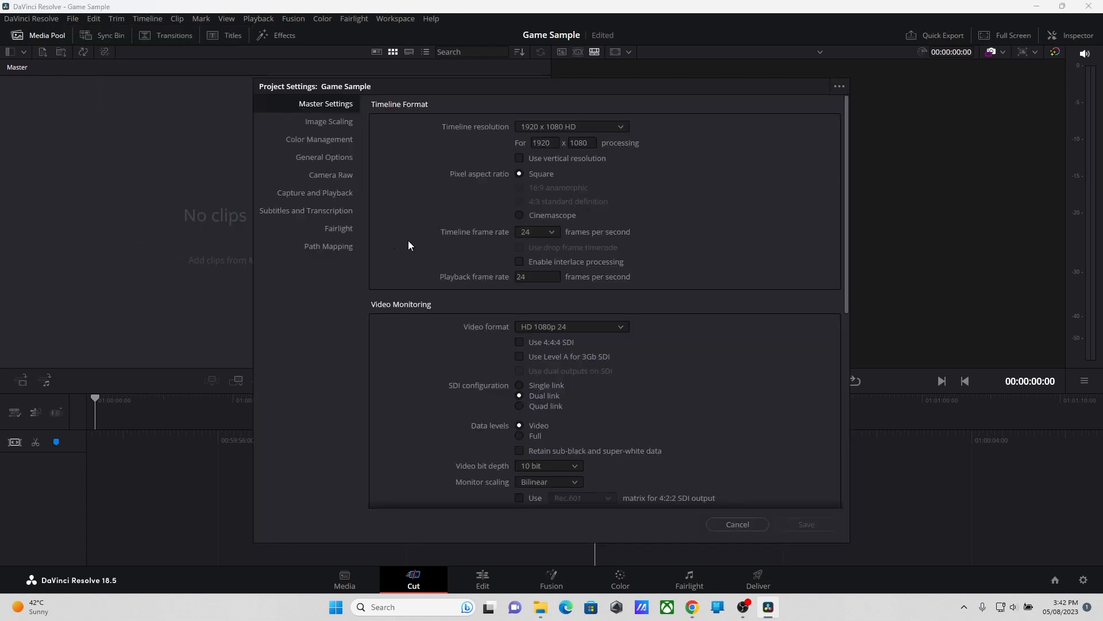
{"action": "left_click", "coordinate": [551, 233]}
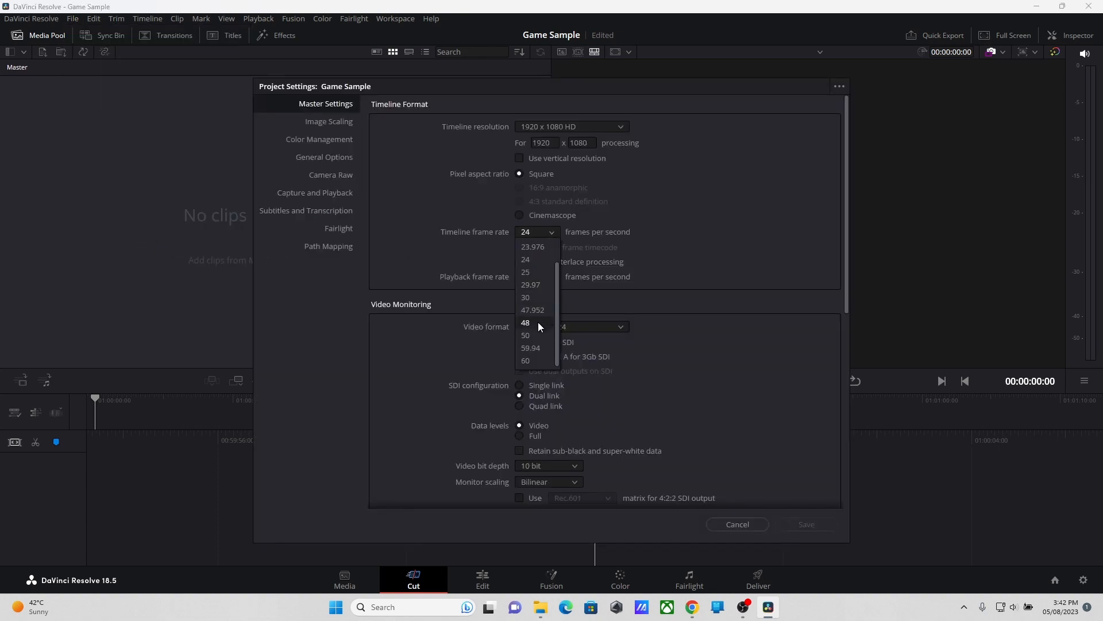
{"action": "left_click", "coordinate": [533, 358]}
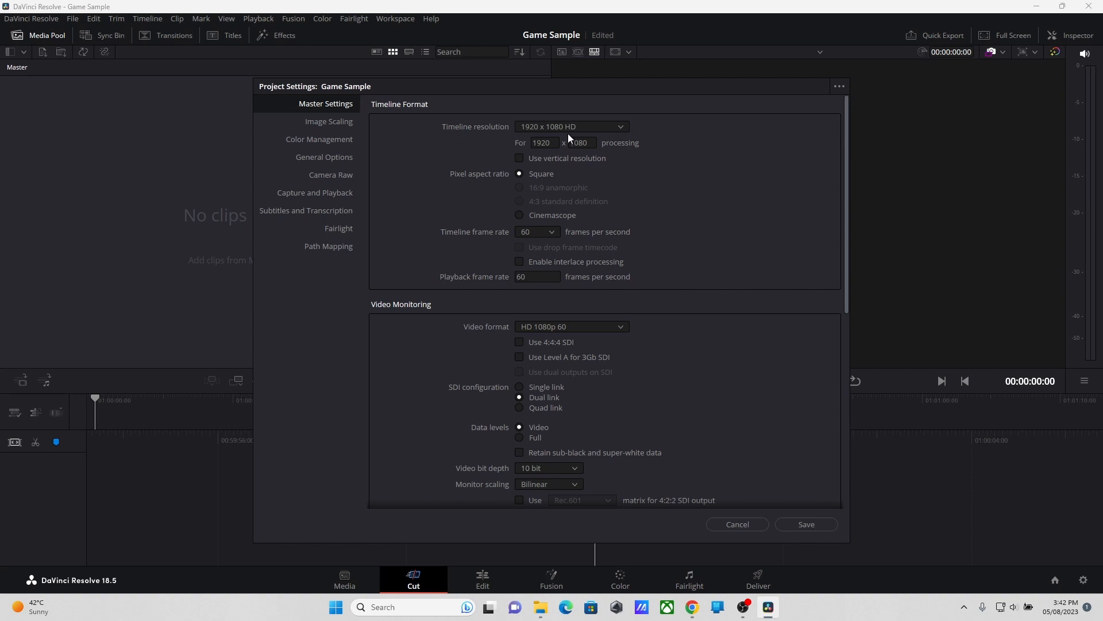
{"action": "scroll", "coordinate": [675, 319], "scroll_direction": "down", "scroll_amount": 5}
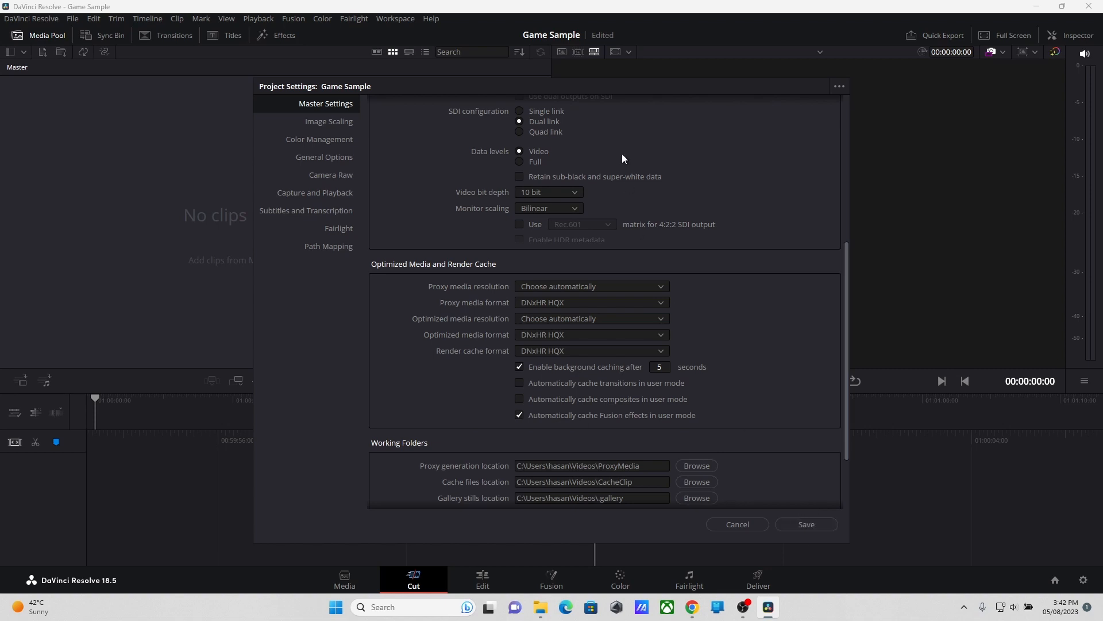
{"action": "left_click", "coordinate": [793, 525]}
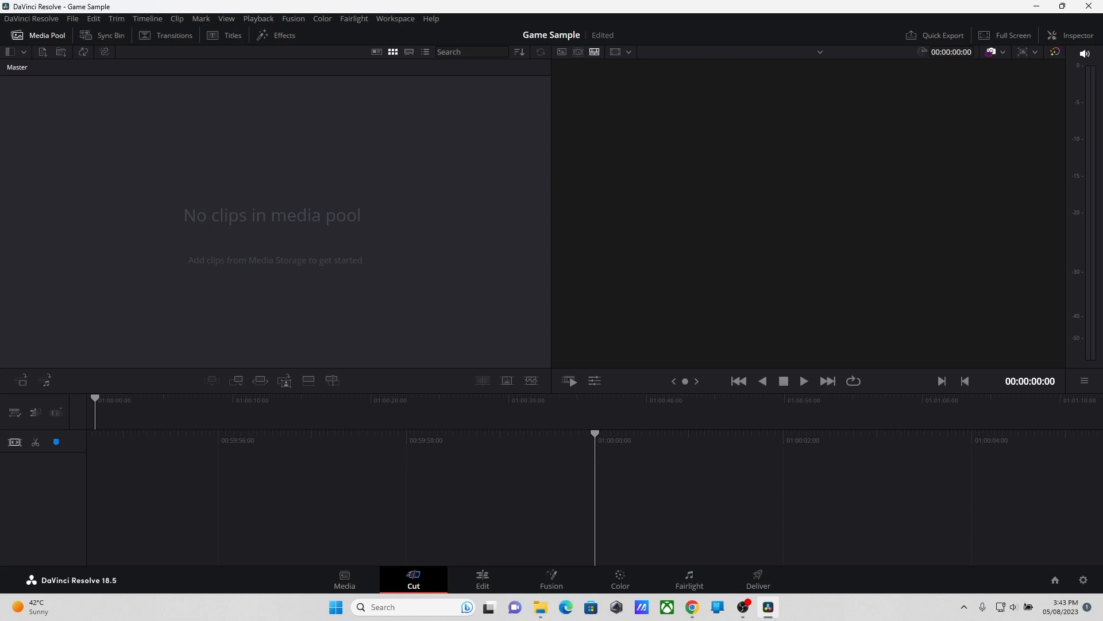
Step: Import the Roblox VR gameplay clip and Intro card.mp4 from File Explorer, and place the gameplay clip on a new timeline
{"action": "key", "text": "alt+Tab"}
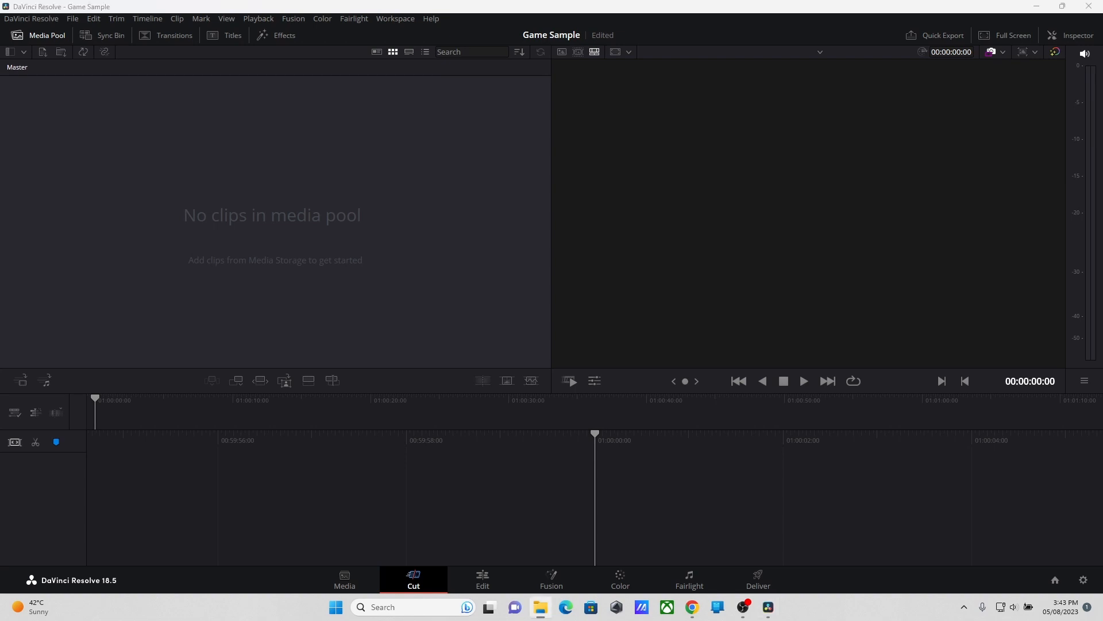
{"action": "left_click_drag", "start_coordinate": [555, 253], "coordinate": [298, 239]}
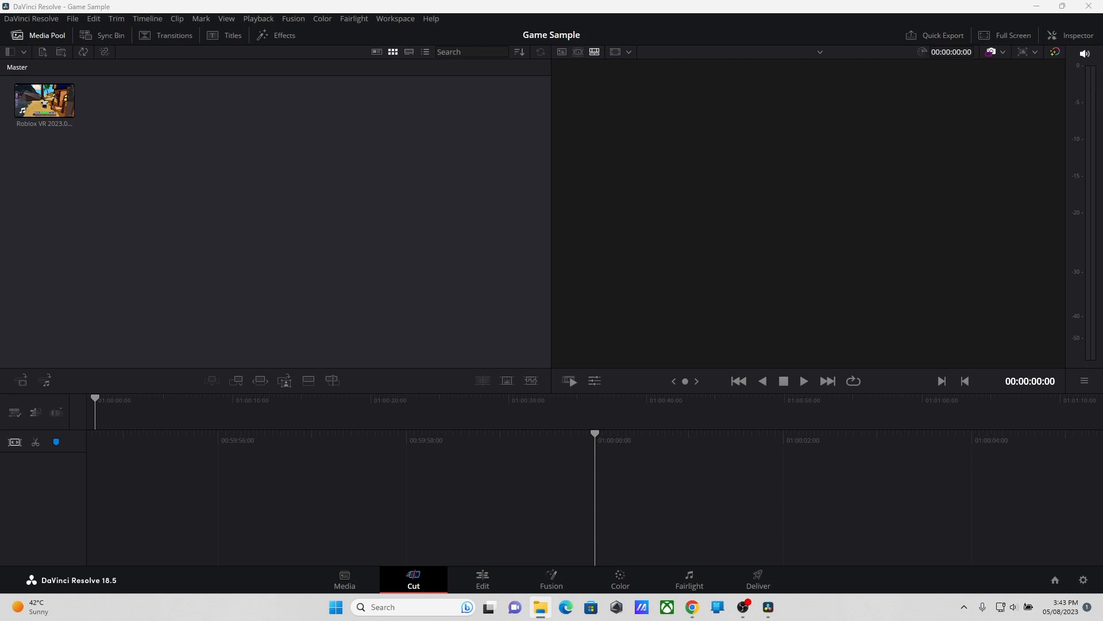
{"action": "left_click_drag", "start_coordinate": [386, 252], "coordinate": [230, 227]}
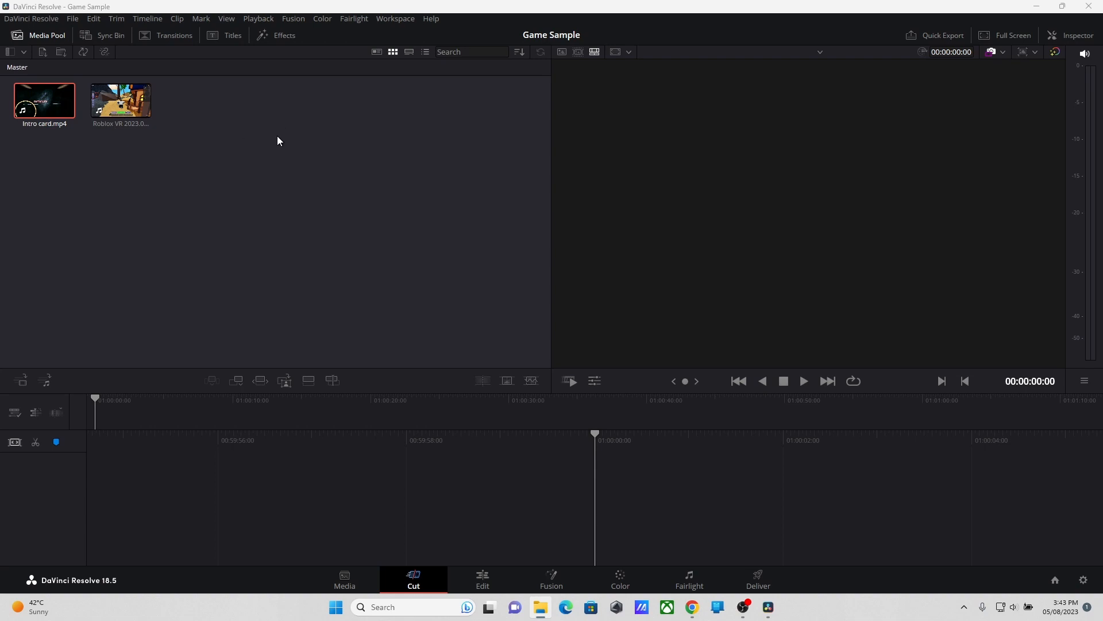
{"action": "left_click_drag", "start_coordinate": [115, 112], "coordinate": [119, 425]}
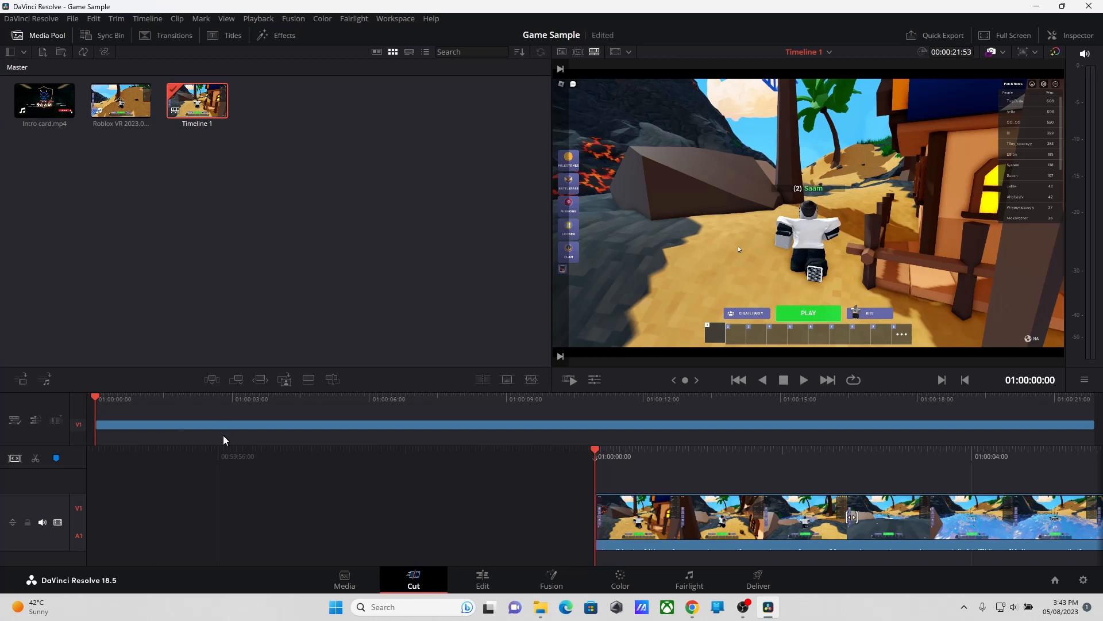
Step: Split the gameplay clip at about 01:00:03:13 and insert Intro card.mp4 at the cut
{"action": "left_click", "coordinate": [806, 381]}
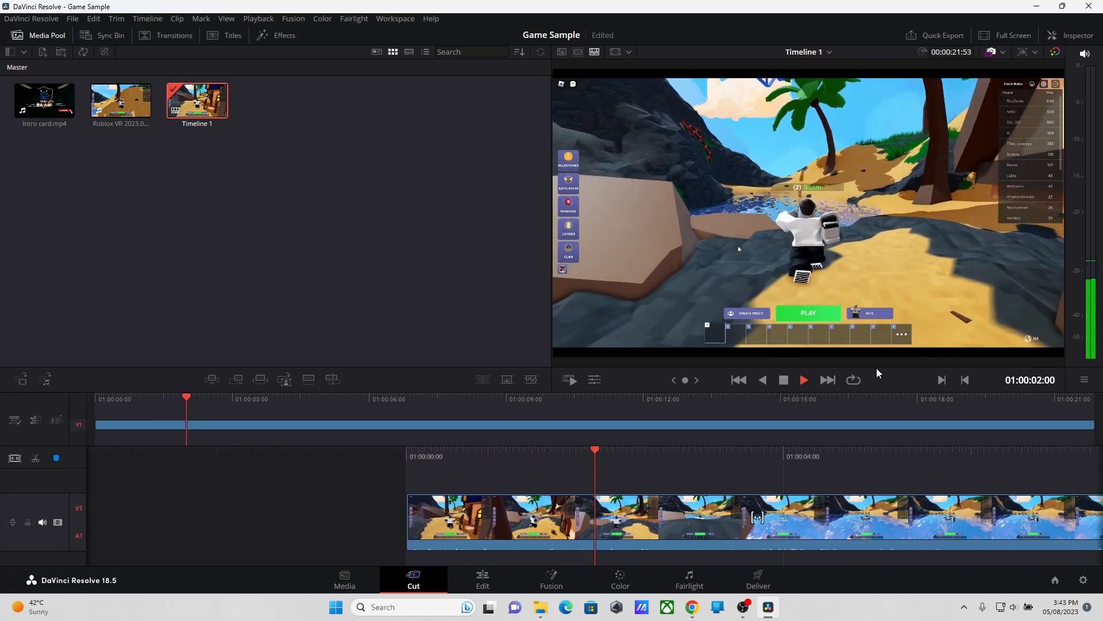
{"action": "left_click", "coordinate": [784, 382]}
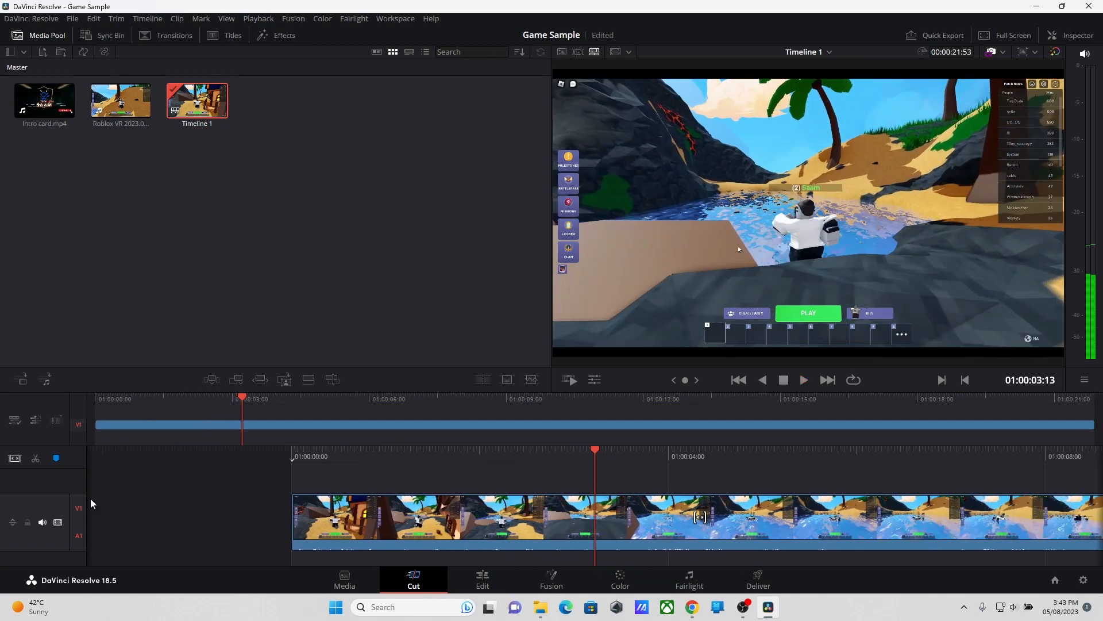
{"action": "left_click", "coordinate": [35, 458]}
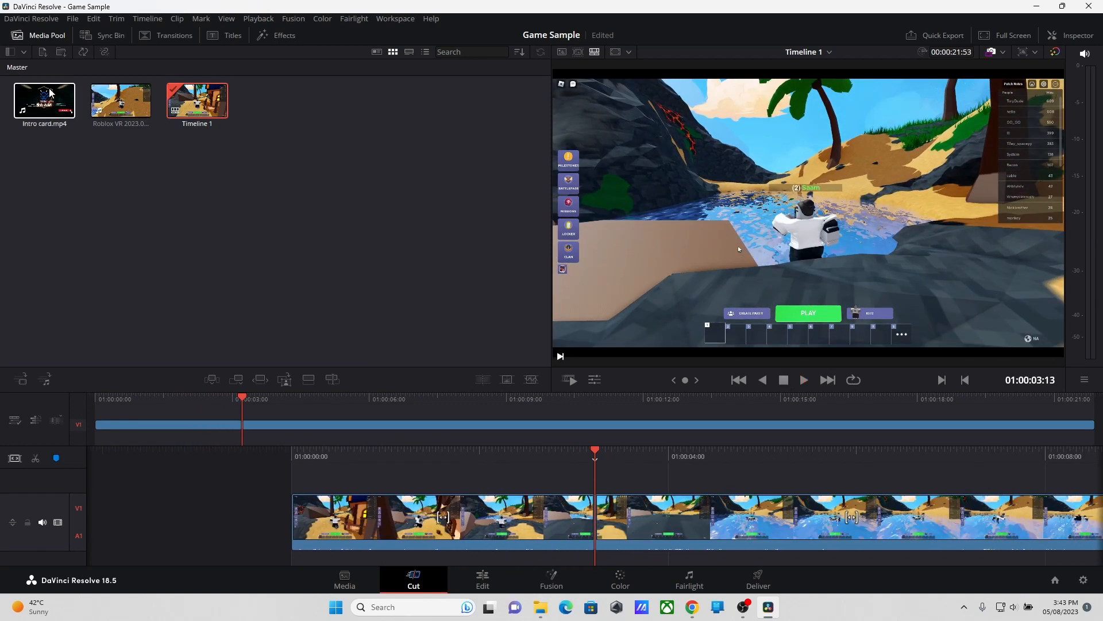
{"action": "left_click_drag", "start_coordinate": [45, 100], "coordinate": [244, 428]}
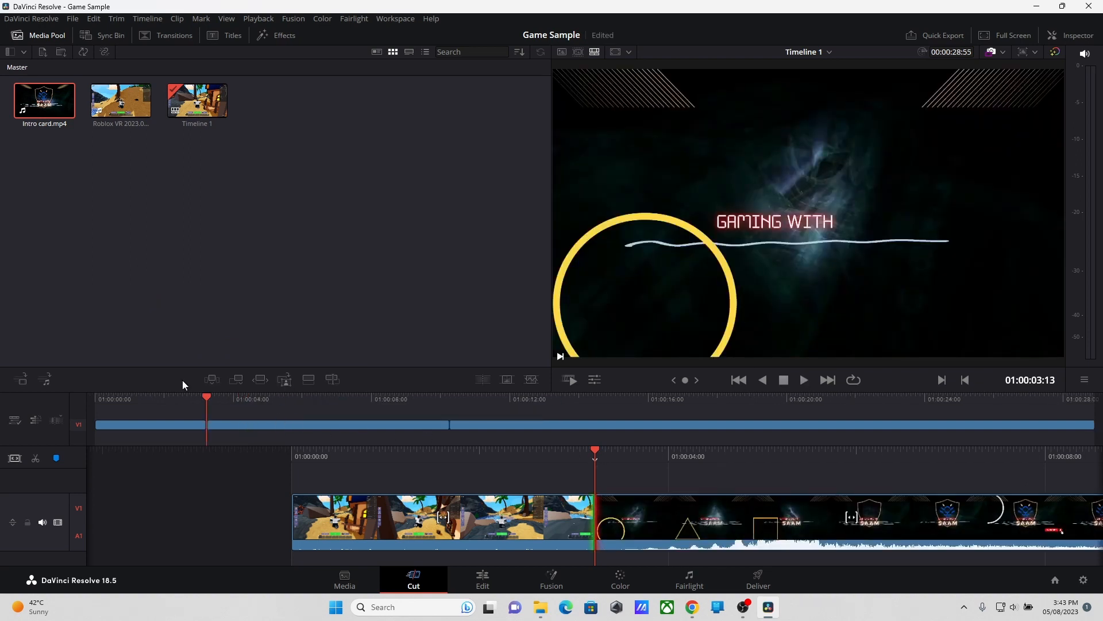
Step: Play back the change from gameplay to the intro card and move the playhead to about 01:00:08:18
{"action": "mouse_move", "coordinate": [207, 399]}
{"action": "left_mouse_down"}
{"action": "mouse_move", "coordinate": [150, 409]}
{"action": "mouse_move", "coordinate": [195, 410]}
{"action": "left_mouse_up"}
{"action": "left_click", "coordinate": [803, 379]}
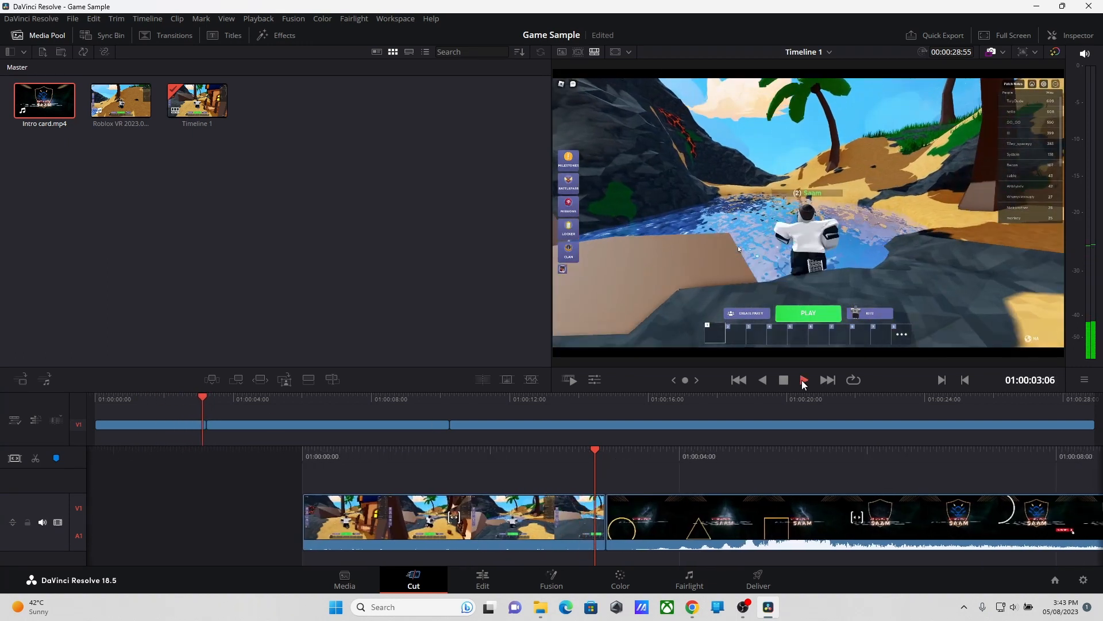
{"action": "left_click", "coordinate": [783, 379]}
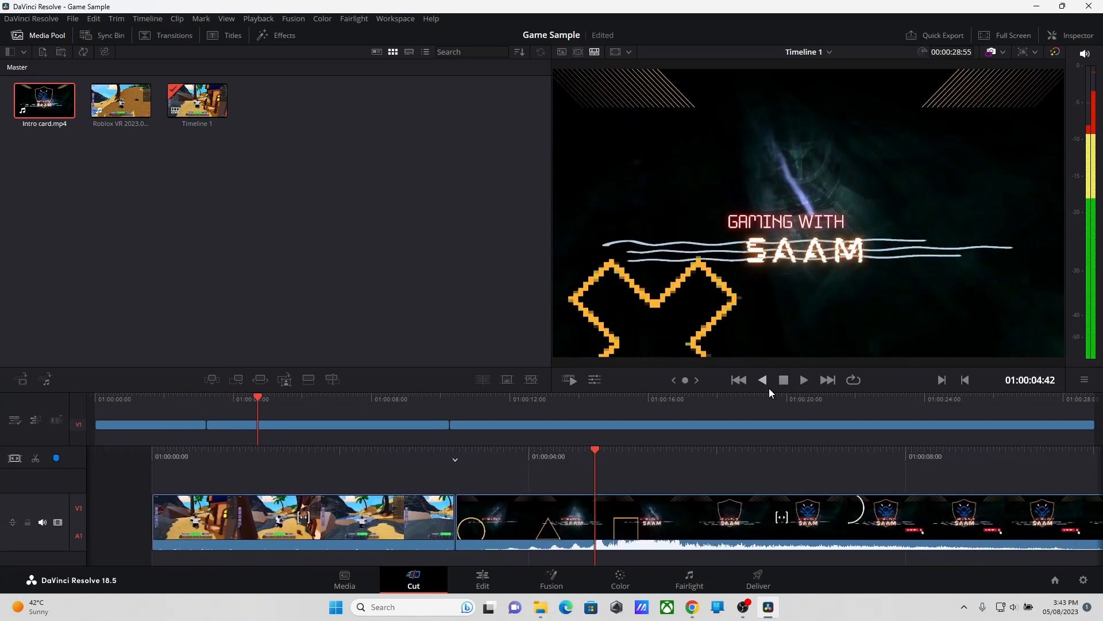
{"action": "left_click_drag", "start_coordinate": [227, 402], "coordinate": [382, 428]}
Step: Add a Text Over Shape Lower Third title above the gameplay right after the intro card, and a Jitter title further along
{"action": "left_click", "coordinate": [220, 36]}
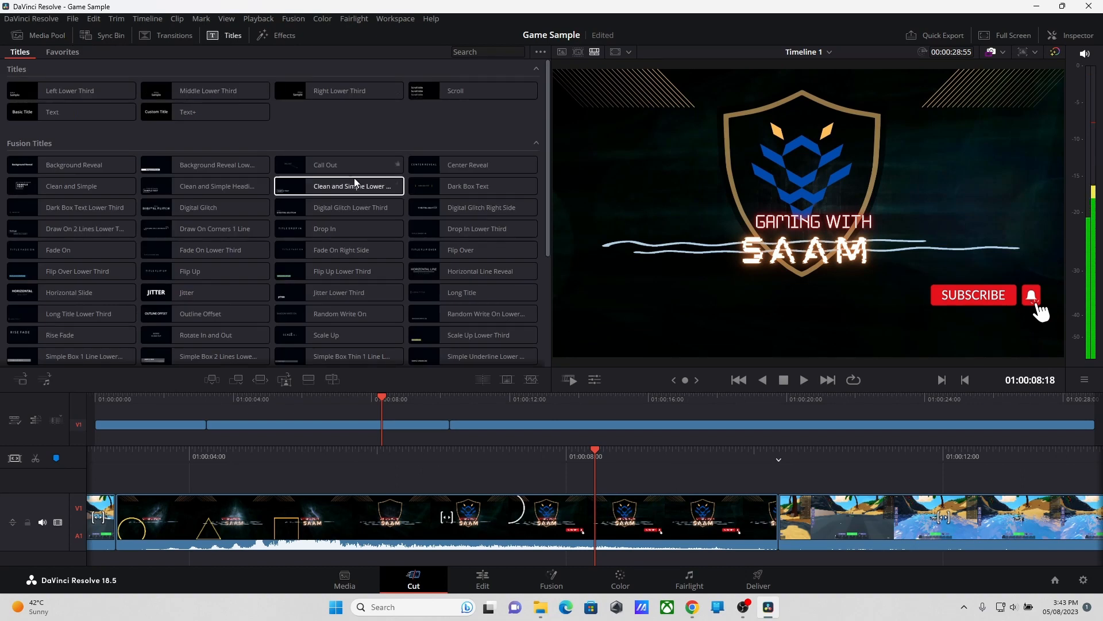
{"action": "scroll", "coordinate": [446, 188], "scroll_direction": "down", "scroll_amount": 5}
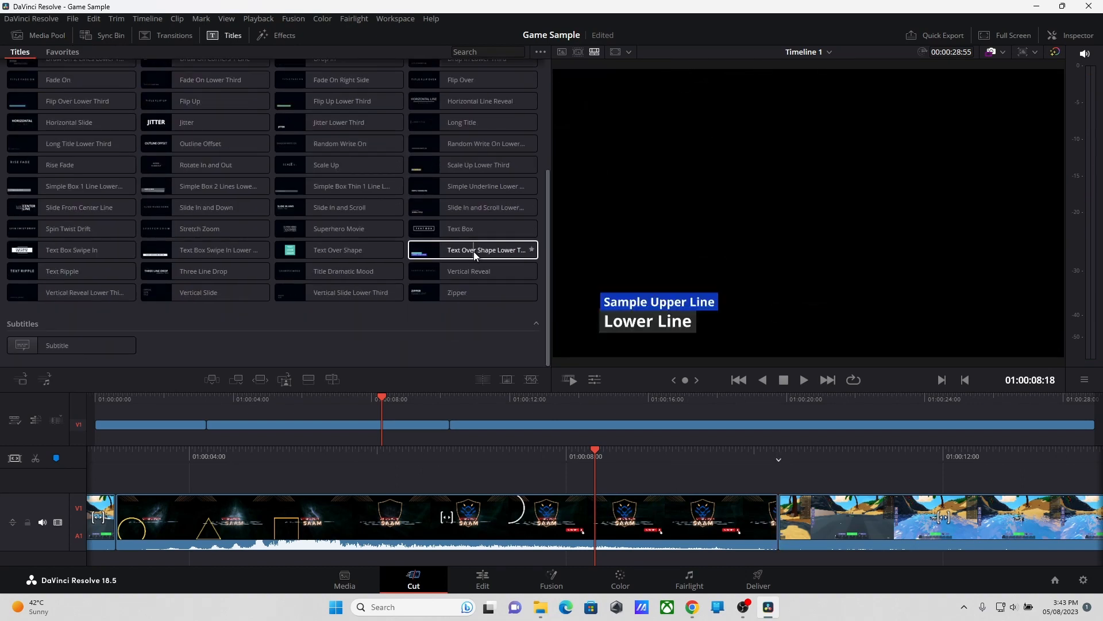
{"action": "left_click_drag", "start_coordinate": [473, 251], "coordinate": [451, 408]}
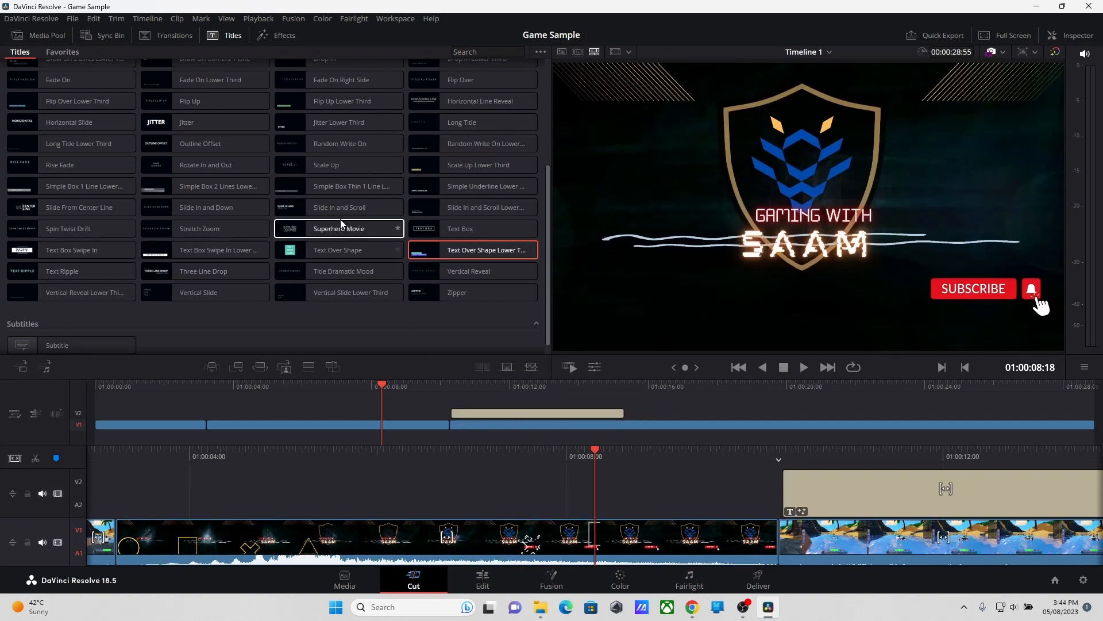
{"action": "left_click", "coordinate": [176, 123]}
{"action": "left_click_drag", "start_coordinate": [176, 123], "coordinate": [700, 408]}
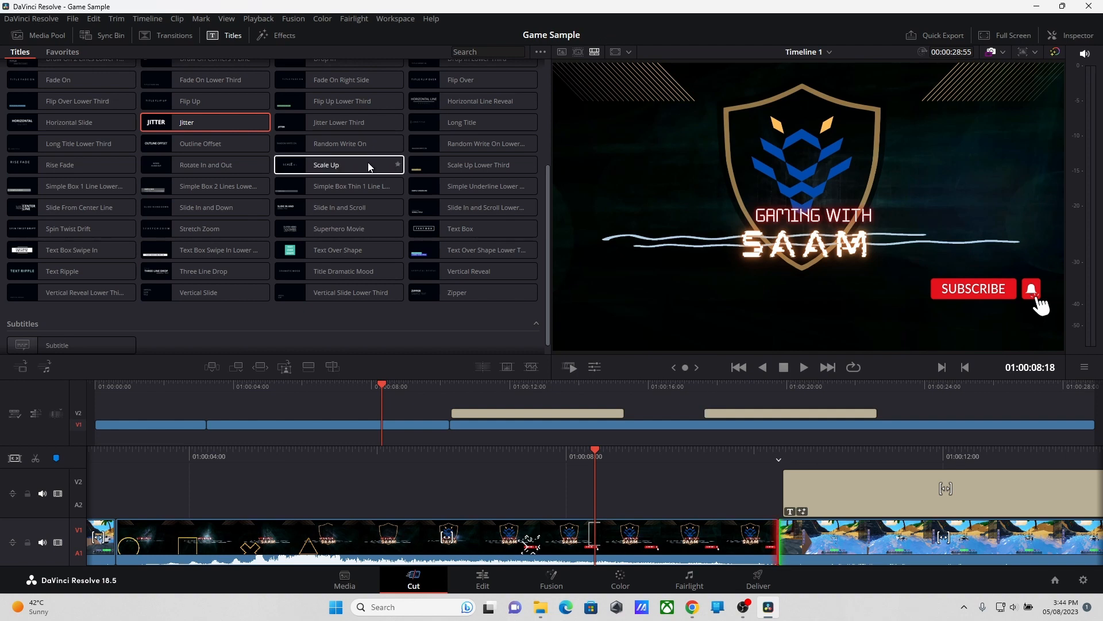
{"action": "scroll", "coordinate": [368, 162], "scroll_direction": "down", "scroll_amount": 1}
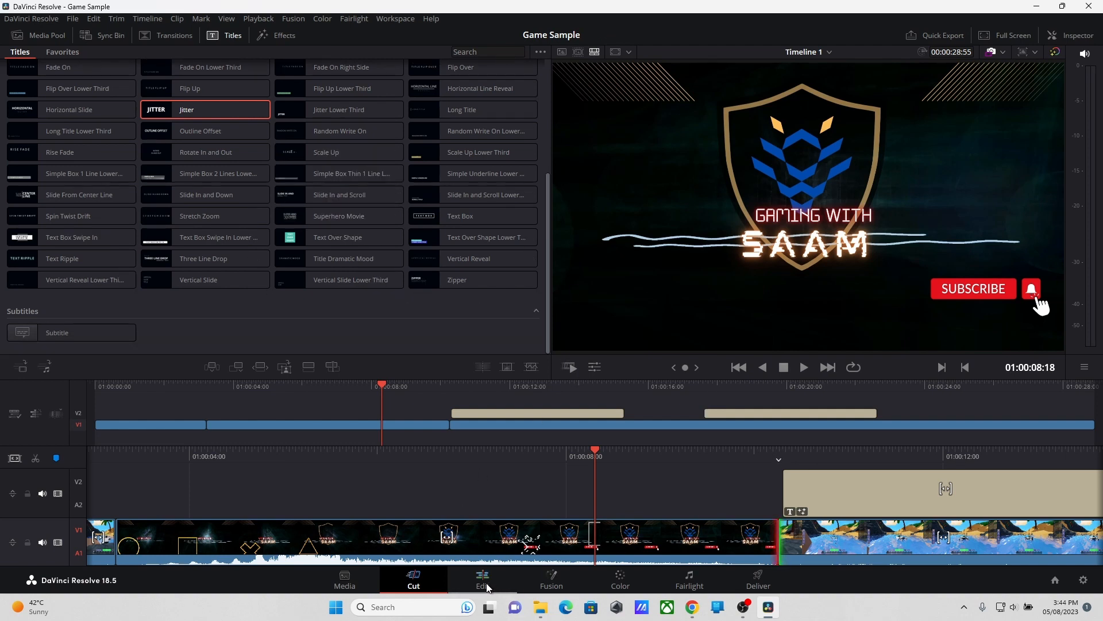
Step: Switch to the Edit page for Timeline 1
{"action": "left_click", "coordinate": [483, 582]}
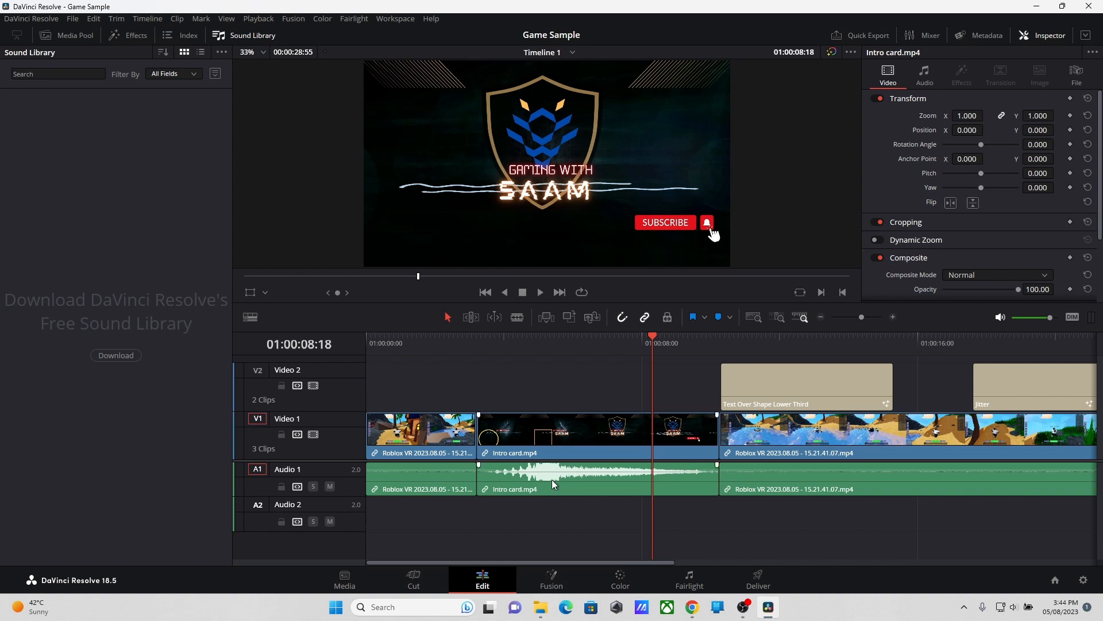
Step: Lower the intro card clip's audio volume to -4.73 and play it back from about 01:00:04:12
{"action": "left_click", "coordinate": [580, 439]}
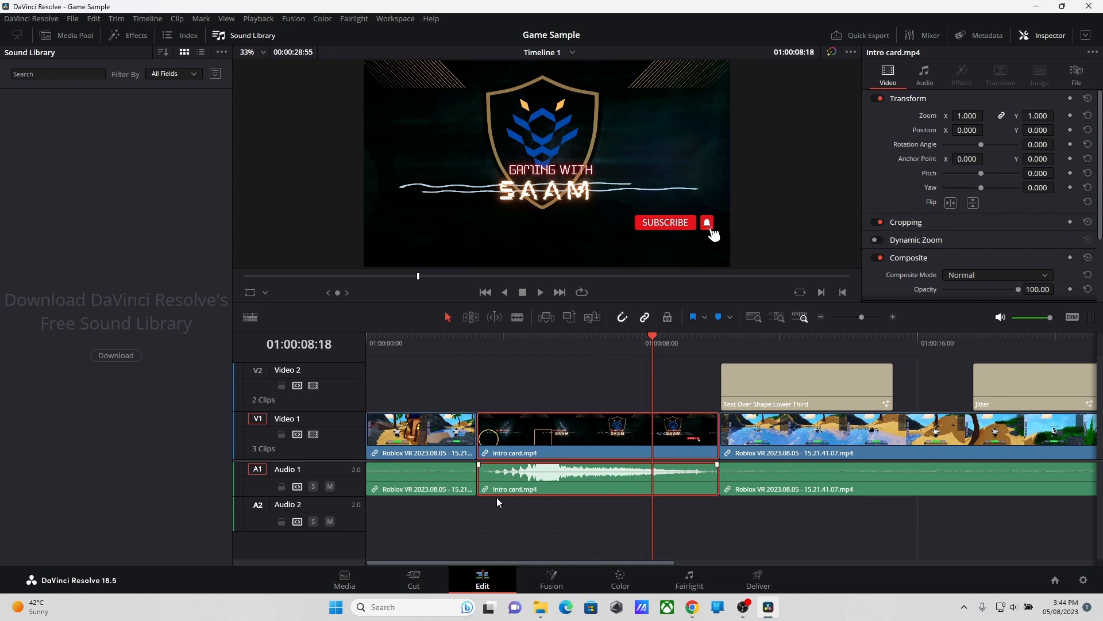
{"action": "left_click", "coordinate": [926, 76]}
{"action": "left_click", "coordinate": [998, 116]}
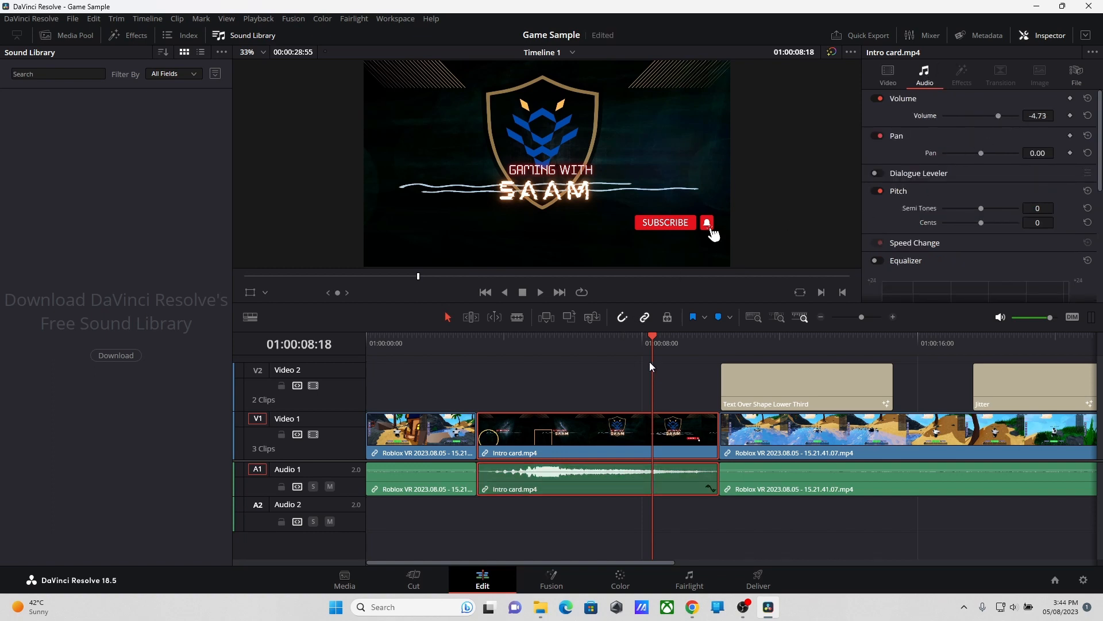
{"action": "left_click_drag", "start_coordinate": [651, 356], "coordinate": [511, 359]}
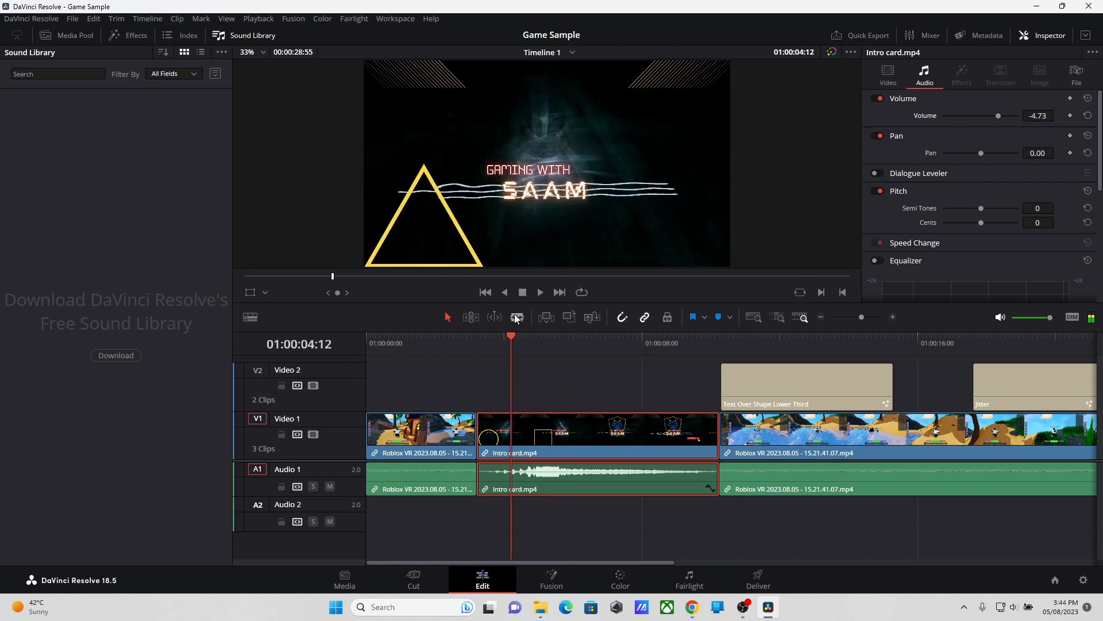
{"action": "left_click", "coordinate": [542, 292]}
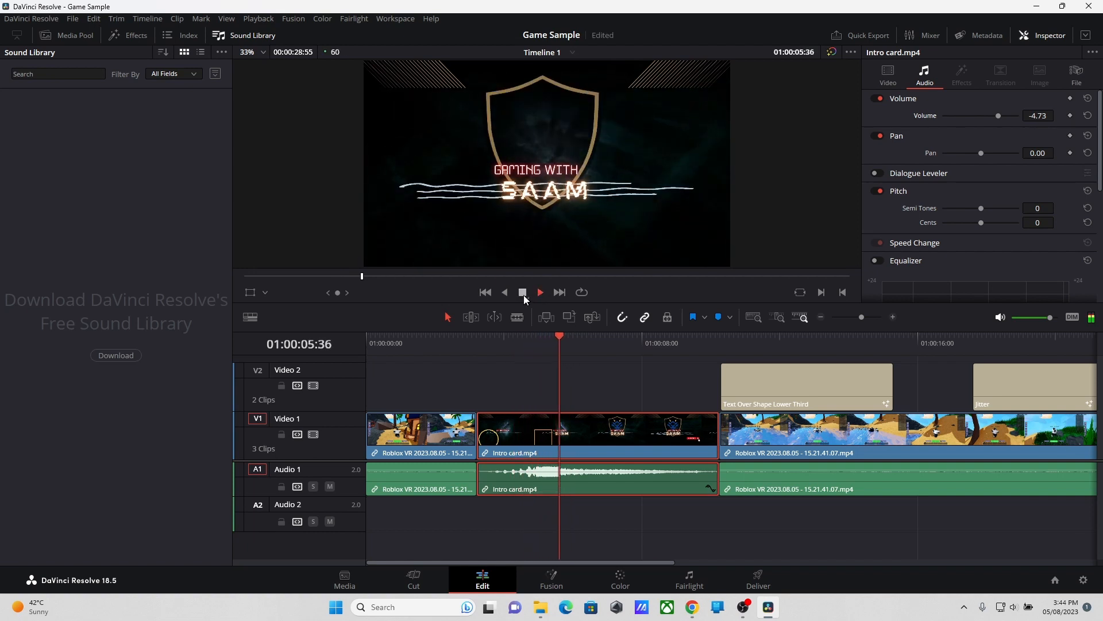
{"action": "left_click", "coordinate": [523, 295]}
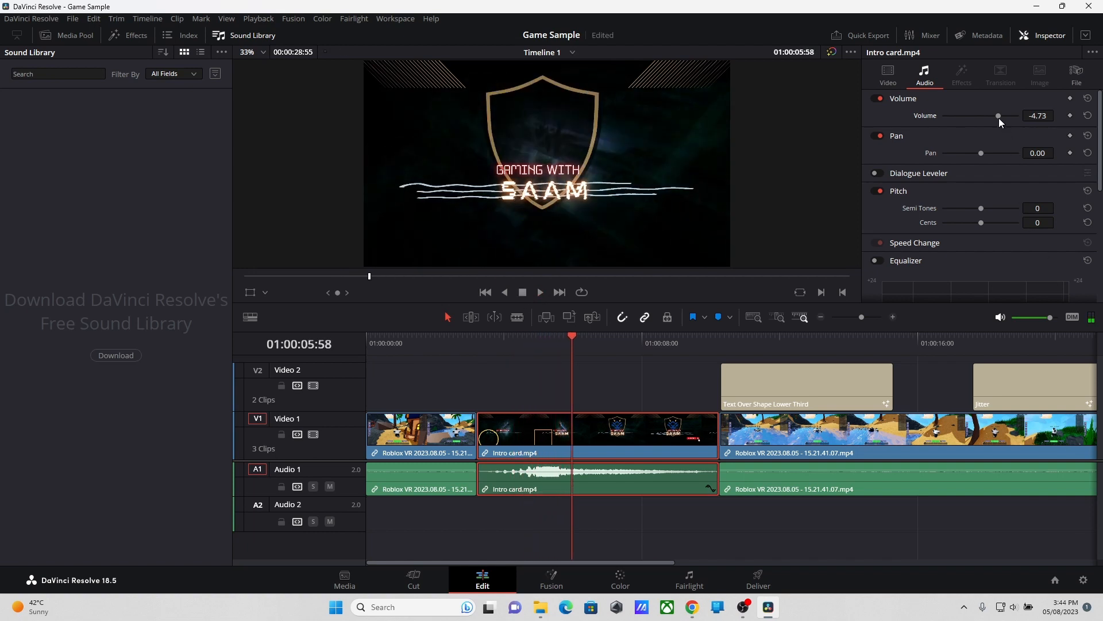
Step: Reduce the intro card's volume to -9.69 and play it back from about 01:00:04:40
{"action": "left_click_drag", "start_coordinate": [998, 116], "coordinate": [996, 117]}
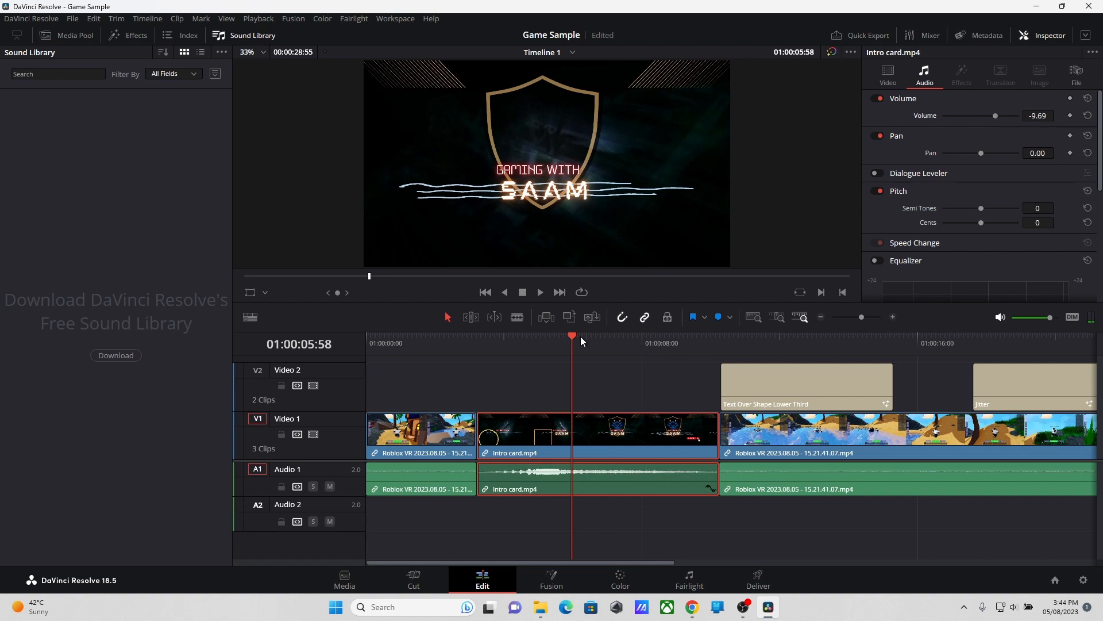
{"action": "left_click_drag", "start_coordinate": [572, 344], "coordinate": [526, 344]}
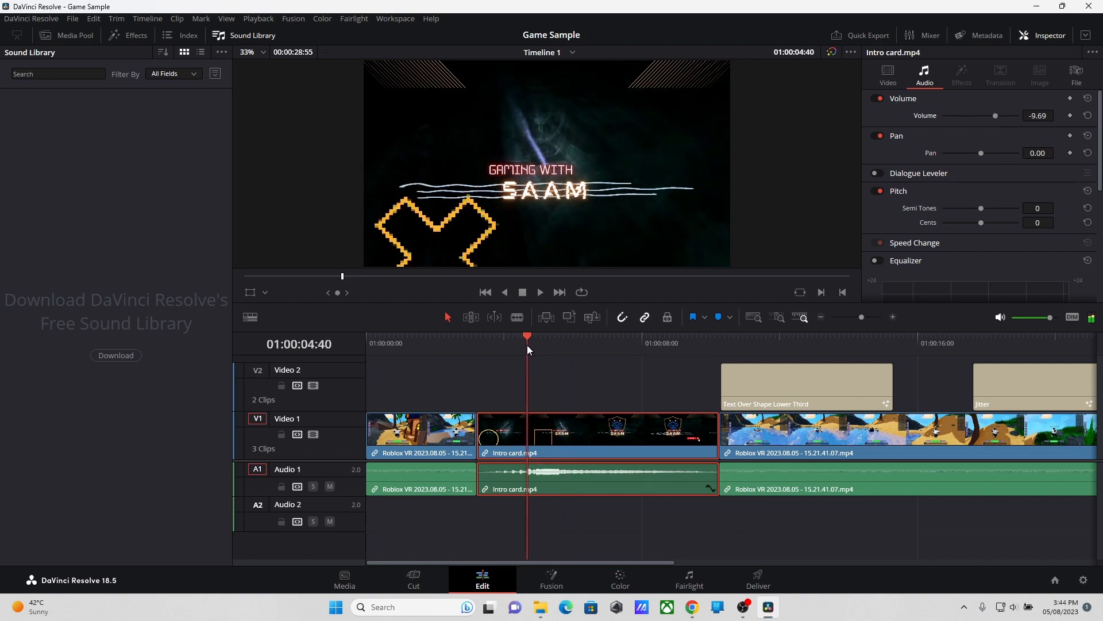
{"action": "left_click", "coordinate": [536, 292]}
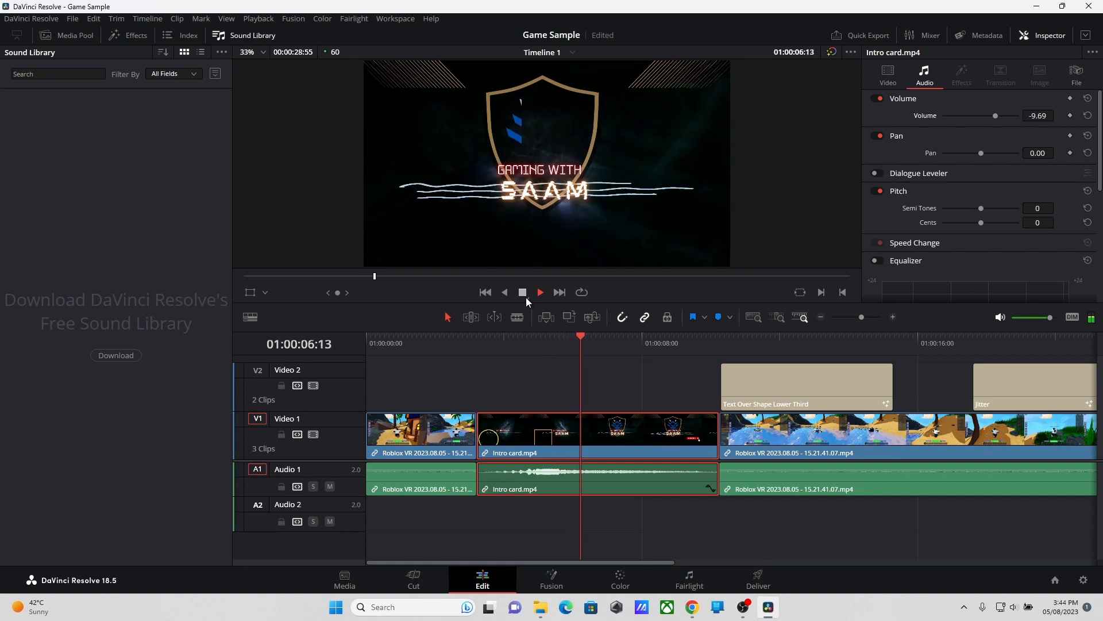
{"action": "left_click", "coordinate": [526, 297]}
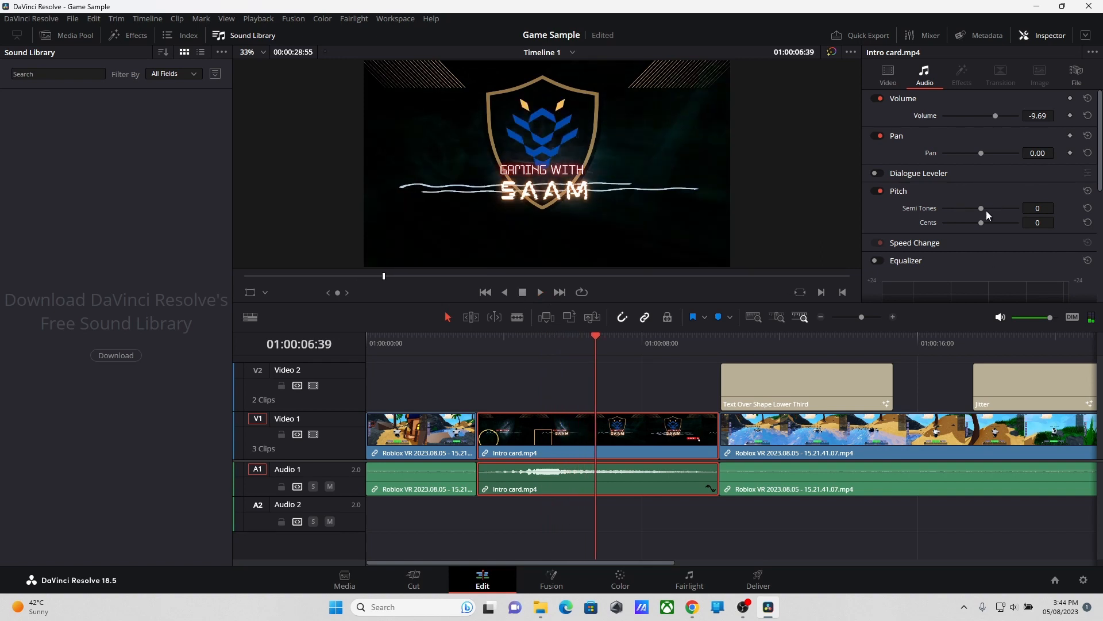
Step: Set the intro card audio's pitch to -4 semitones and look over its equalizer bands
{"action": "left_click_drag", "start_coordinate": [980, 209], "coordinate": [984, 210]}
{"action": "scroll", "coordinate": [968, 229], "scroll_direction": "down", "scroll_amount": 3}
{"action": "scroll", "coordinate": [972, 168], "scroll_direction": "down", "scroll_amount": 3}
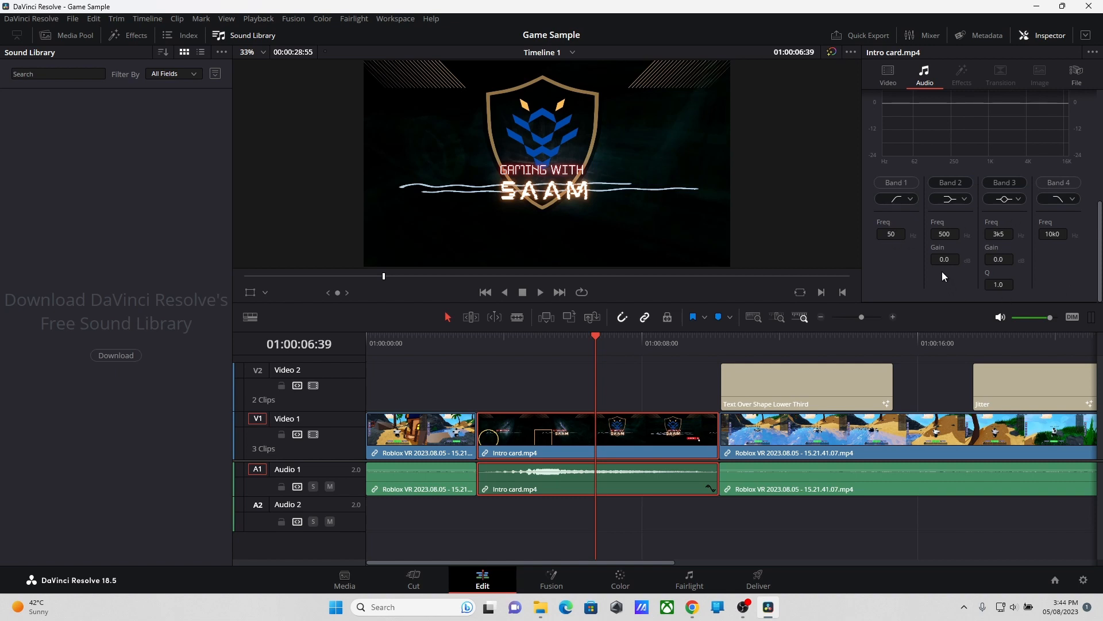
{"action": "scroll", "coordinate": [941, 265], "scroll_direction": "up", "scroll_amount": 5}
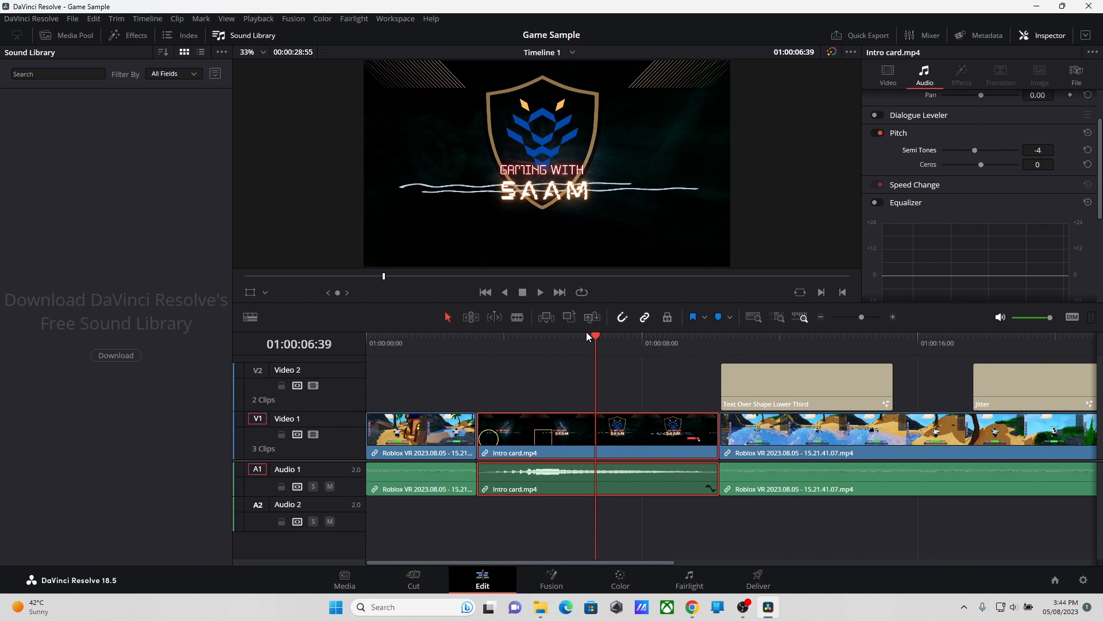
Step: On the Cut page, add another copy of the Roblox VR clip on a new video track, starting where the lower-third title ends
{"action": "left_click", "coordinate": [413, 581]}
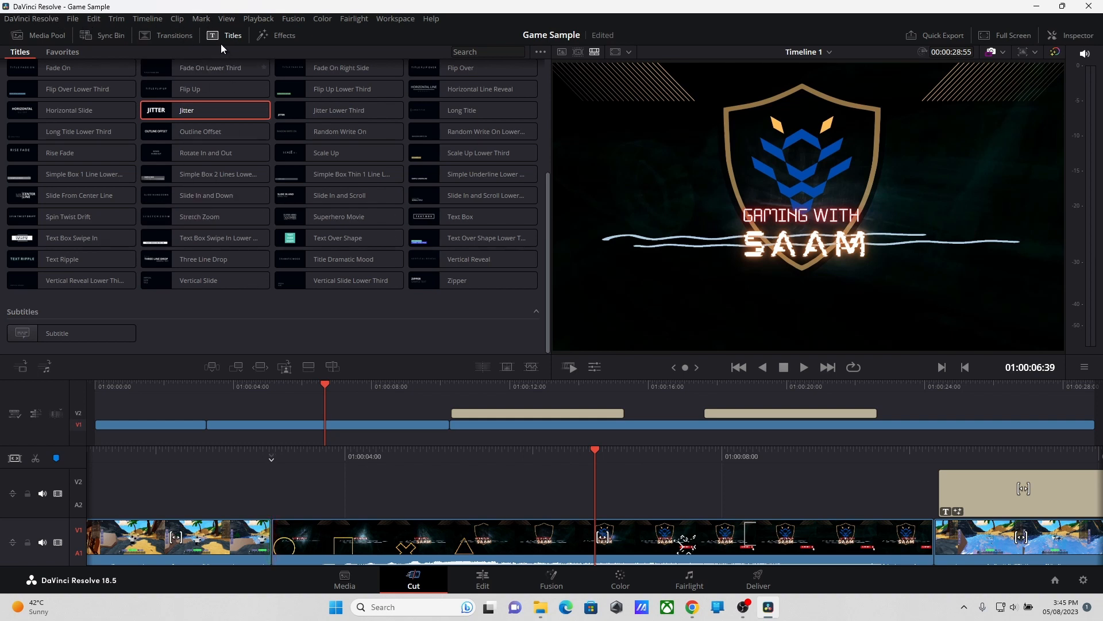
{"action": "left_click", "coordinate": [47, 35]}
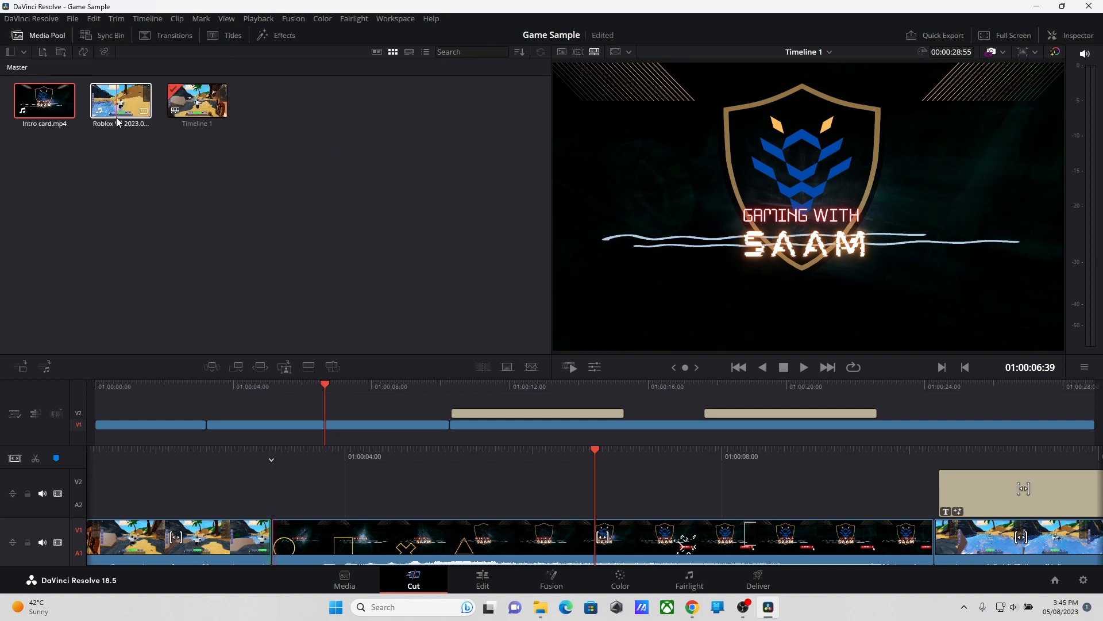
{"action": "left_click_drag", "start_coordinate": [123, 112], "coordinate": [647, 405]}
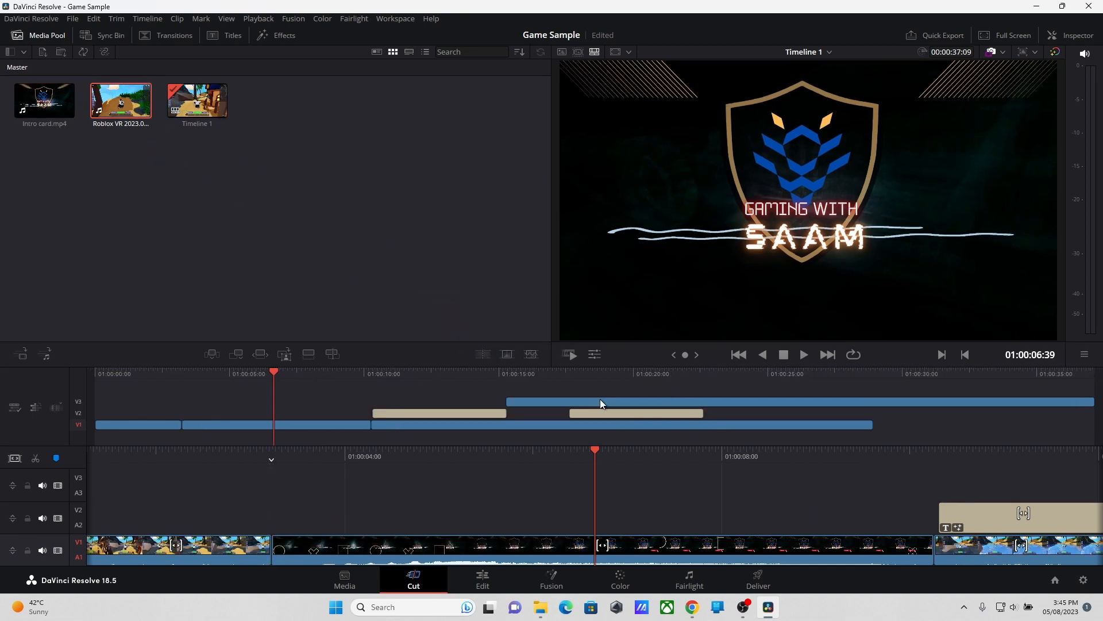
Step: Back on the Edit page, set the Video 3 gameplay clip's zoom to 0.500 and view it at about 01:00:20:18
{"action": "left_click", "coordinate": [483, 578]}
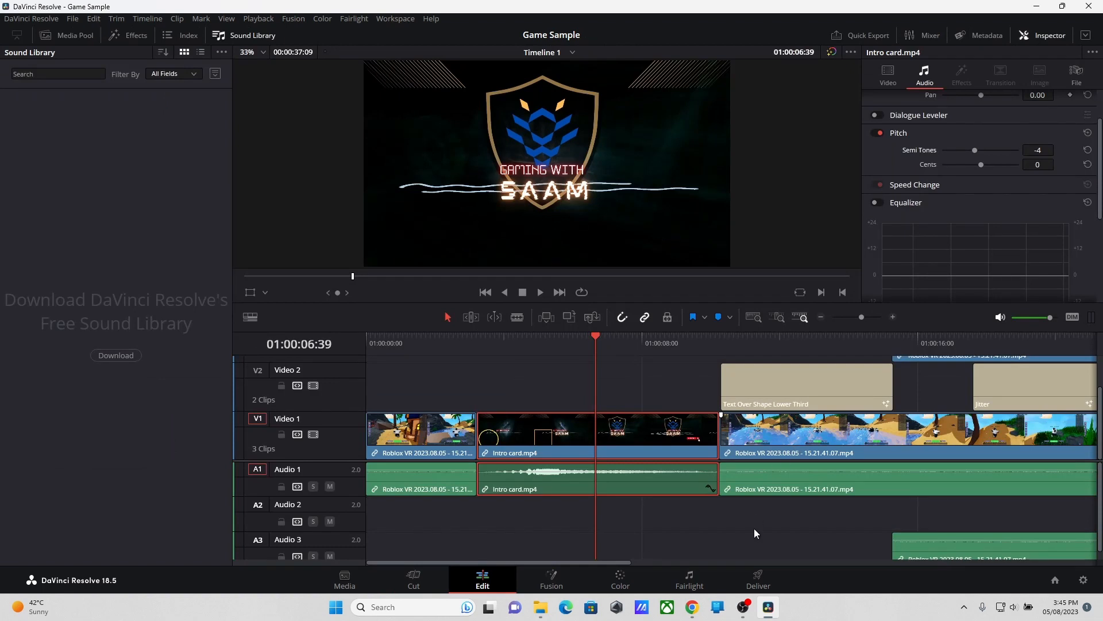
{"action": "left_click_drag", "start_coordinate": [587, 563], "coordinate": [718, 563]}
{"action": "scroll", "coordinate": [723, 450], "scroll_direction": "up", "scroll_amount": 3}
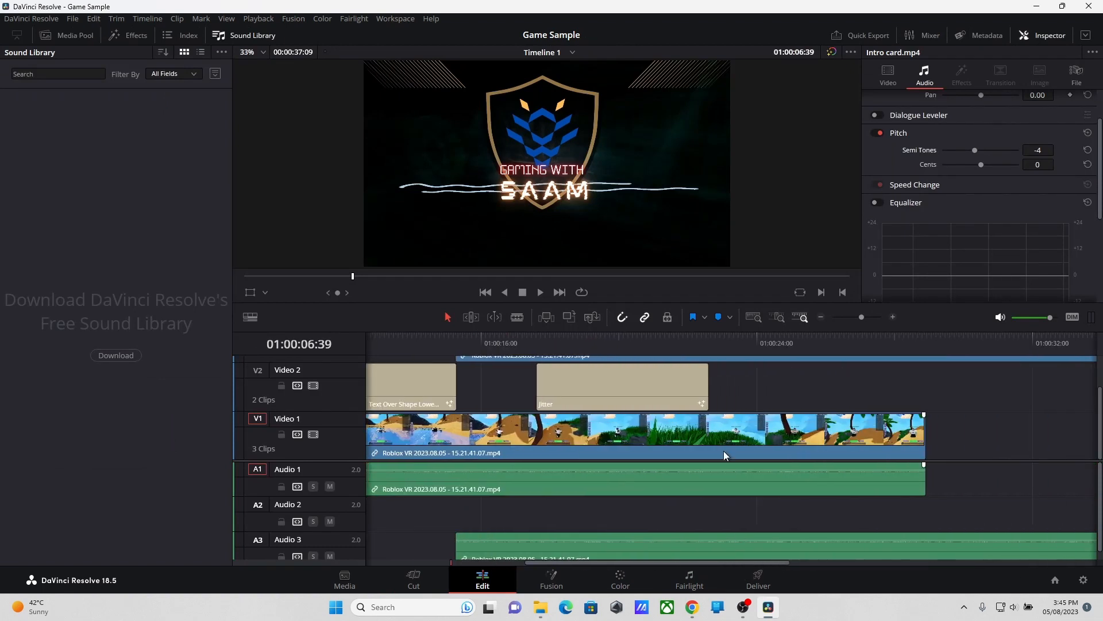
{"action": "left_click", "coordinate": [701, 378]}
{"action": "left_click", "coordinate": [888, 74]}
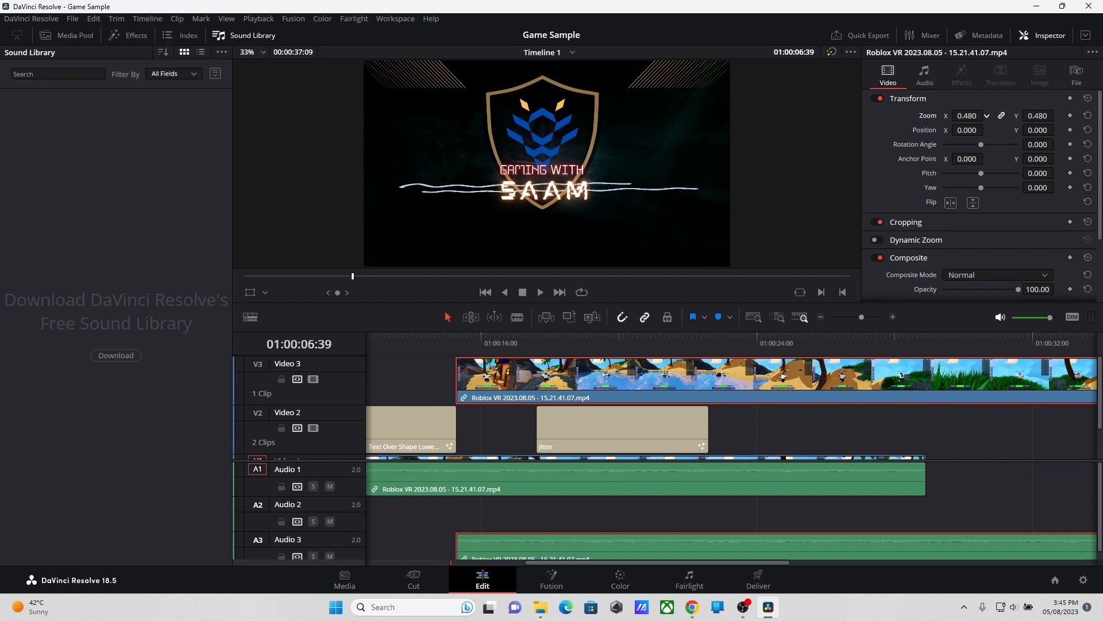
{"action": "left_click", "coordinate": [629, 343]}
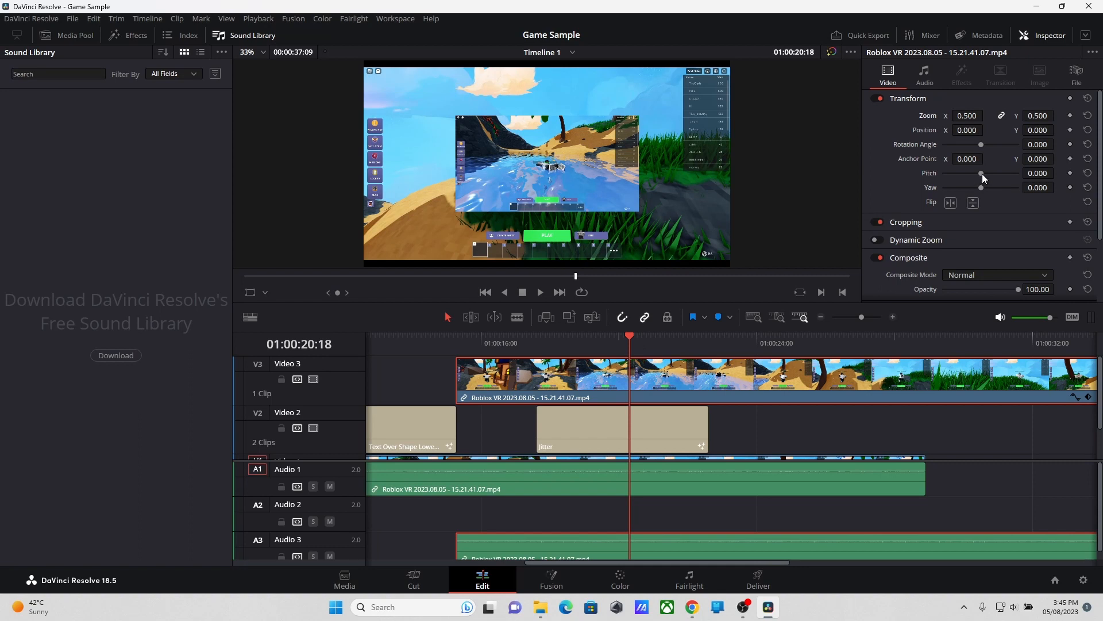
Step: Tilt the Video 3 clip to pitch -0.126 and yaw 0.149, and flip it horizontally and vertically
{"action": "left_click_drag", "start_coordinate": [981, 173], "coordinate": [985, 185]}
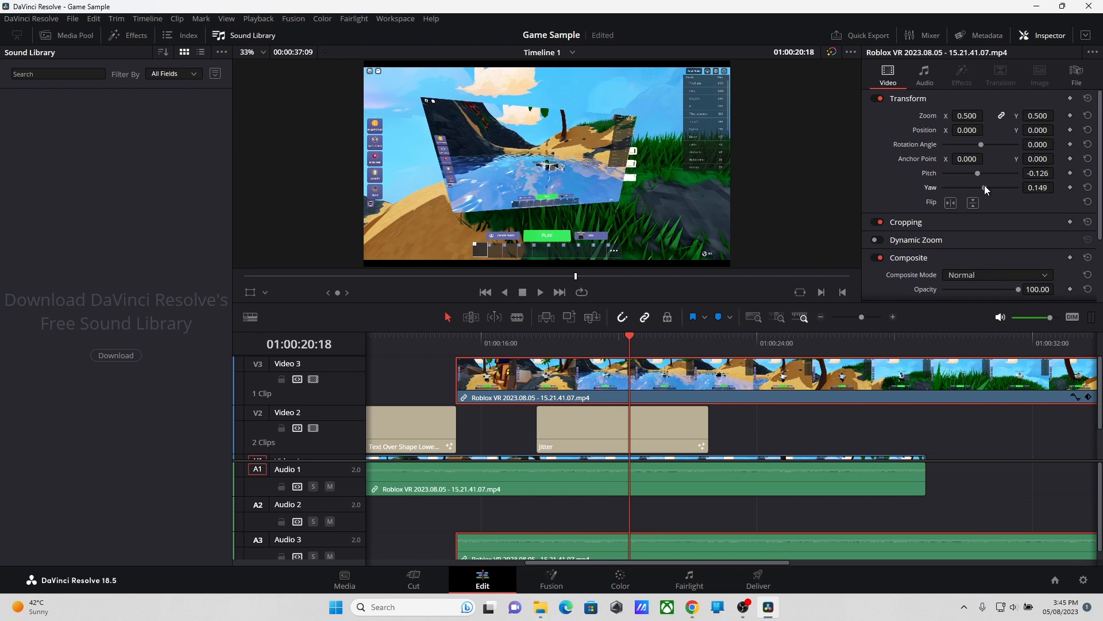
{"action": "left_click", "coordinate": [950, 203]}
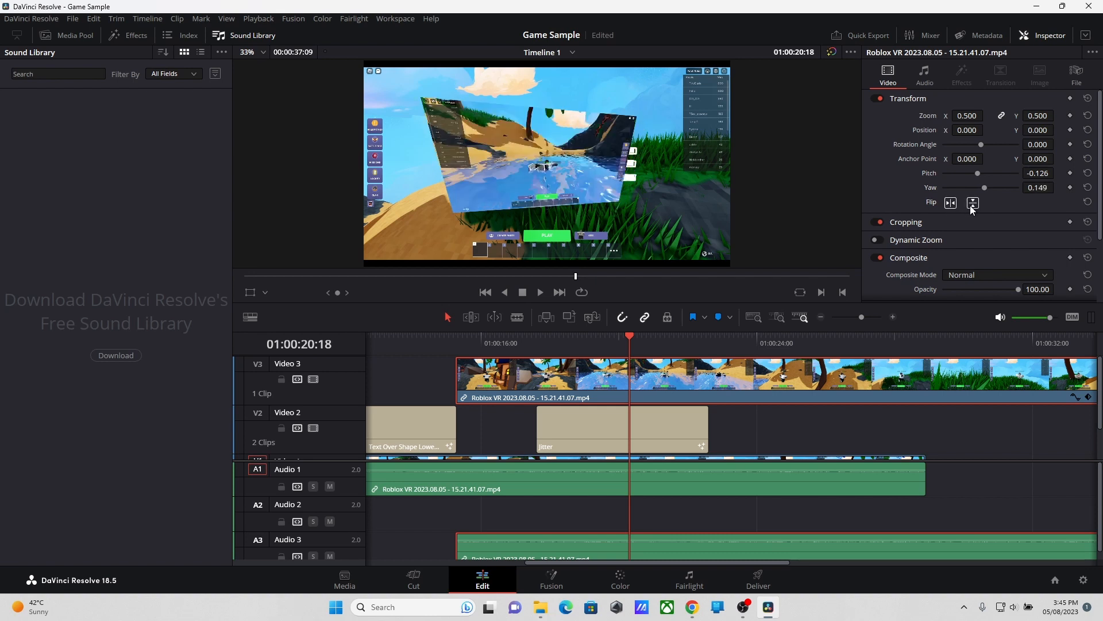
{"action": "left_click", "coordinate": [971, 208]}
Step: Lower the Video 3 clip's opacity to 85.50
{"action": "scroll", "coordinate": [984, 200], "scroll_direction": "down", "scroll_amount": 1}
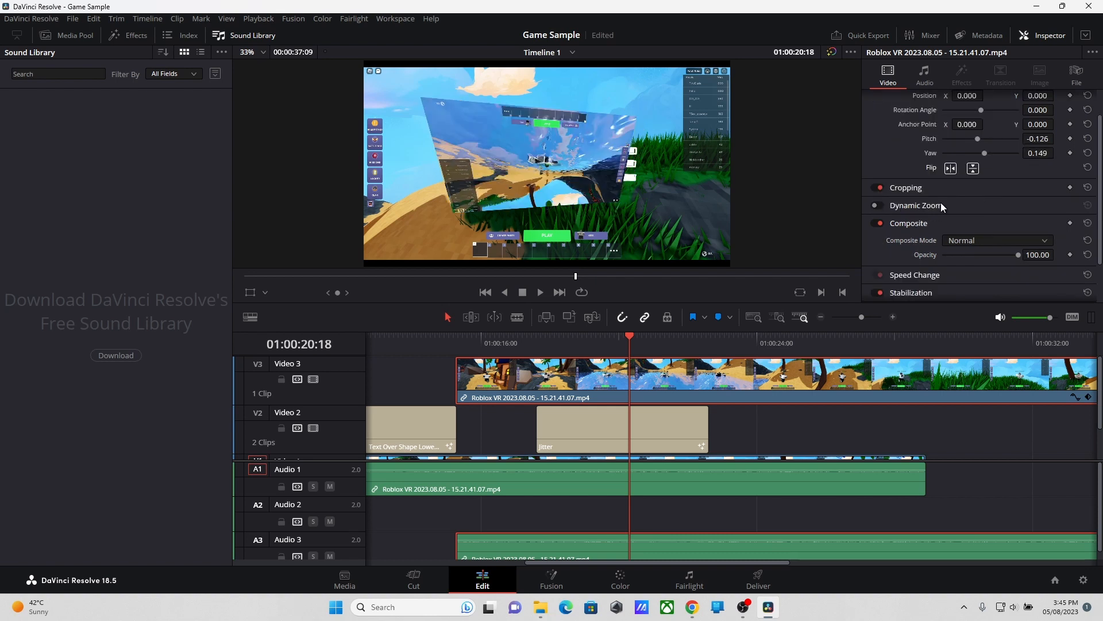
{"action": "scroll", "coordinate": [948, 220], "scroll_direction": "down", "scroll_amount": 2}
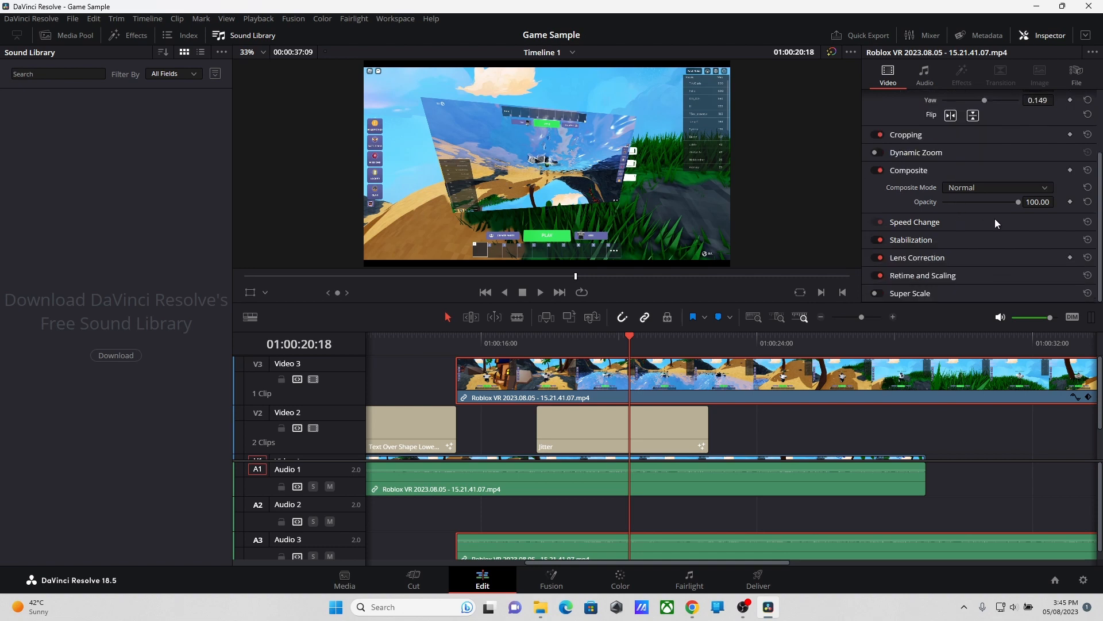
{"action": "mouse_move", "coordinate": [1017, 202]}
{"action": "left_mouse_down"}
{"action": "mouse_move", "coordinate": [947, 206]}
{"action": "mouse_move", "coordinate": [1007, 203]}
{"action": "left_mouse_up"}
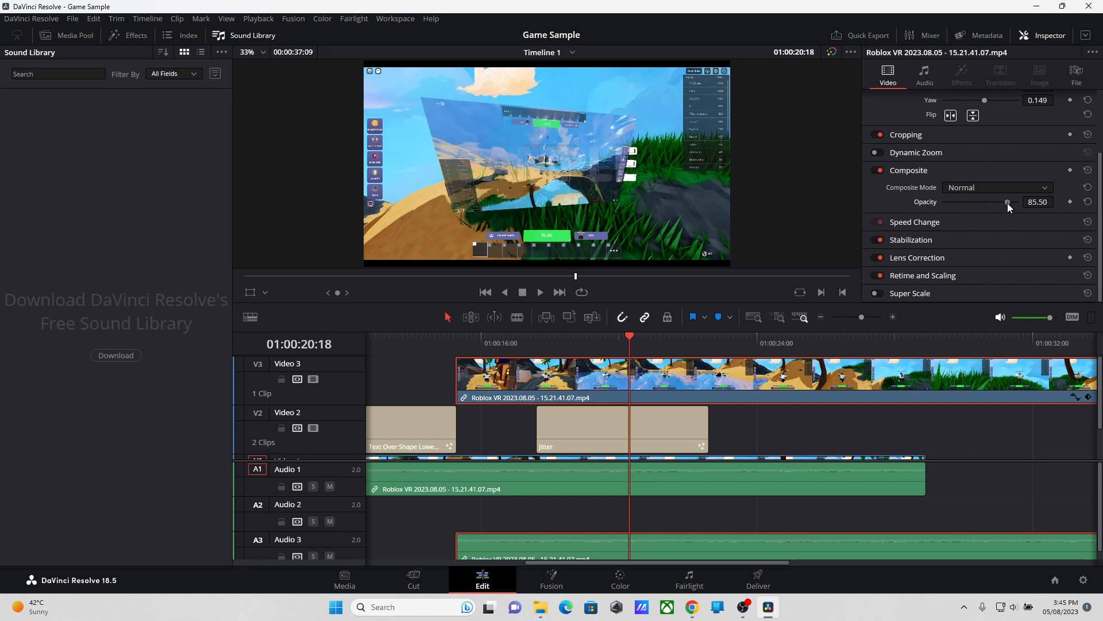
Step: Change the Text Over Shape Lower Third's upper text to "Gaming Sample", previewing it at about 01:00:13:54
{"action": "left_click", "coordinate": [575, 430]}
{"action": "left_click", "coordinate": [412, 442]}
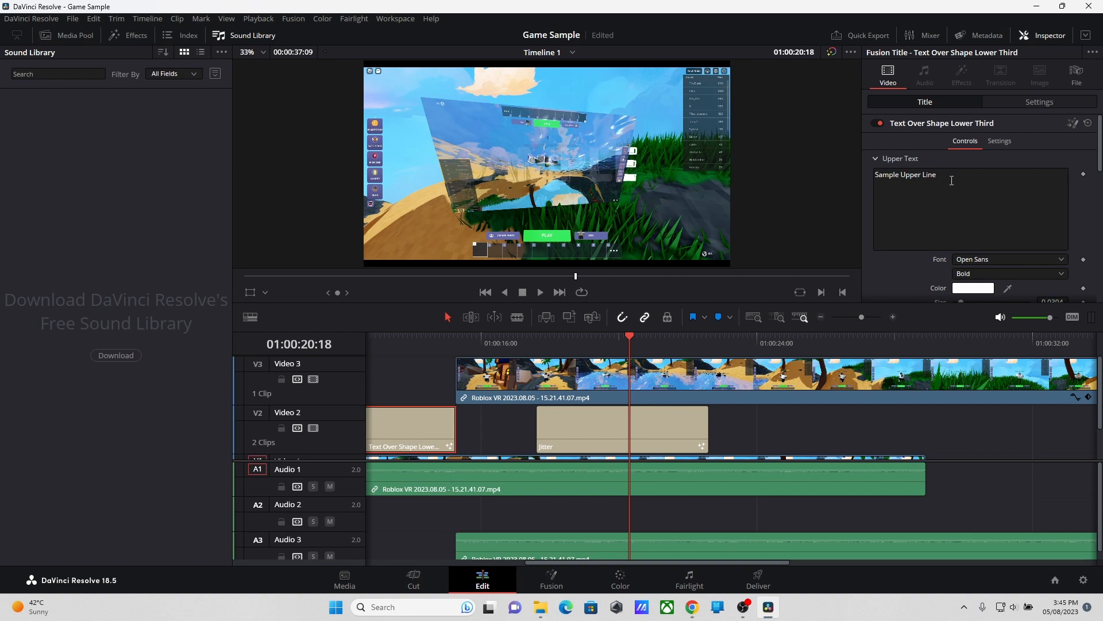
{"action": "left_click_drag", "start_coordinate": [627, 335], "coordinate": [408, 343]}
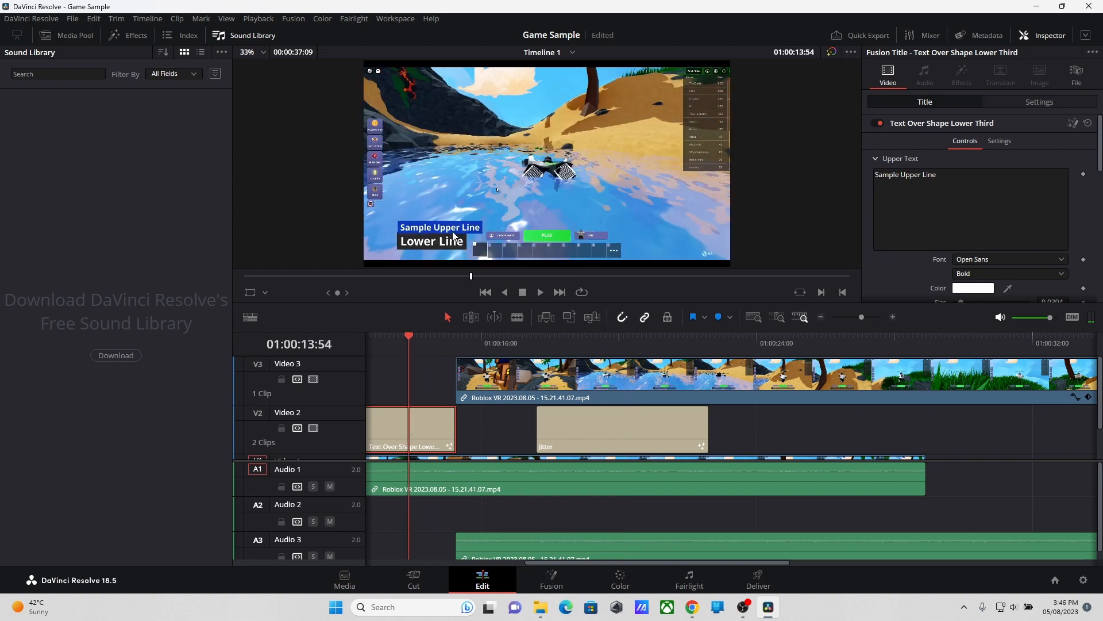
{"action": "double_click", "coordinate": [983, 186]}
{"action": "left_click", "coordinate": [982, 188]}
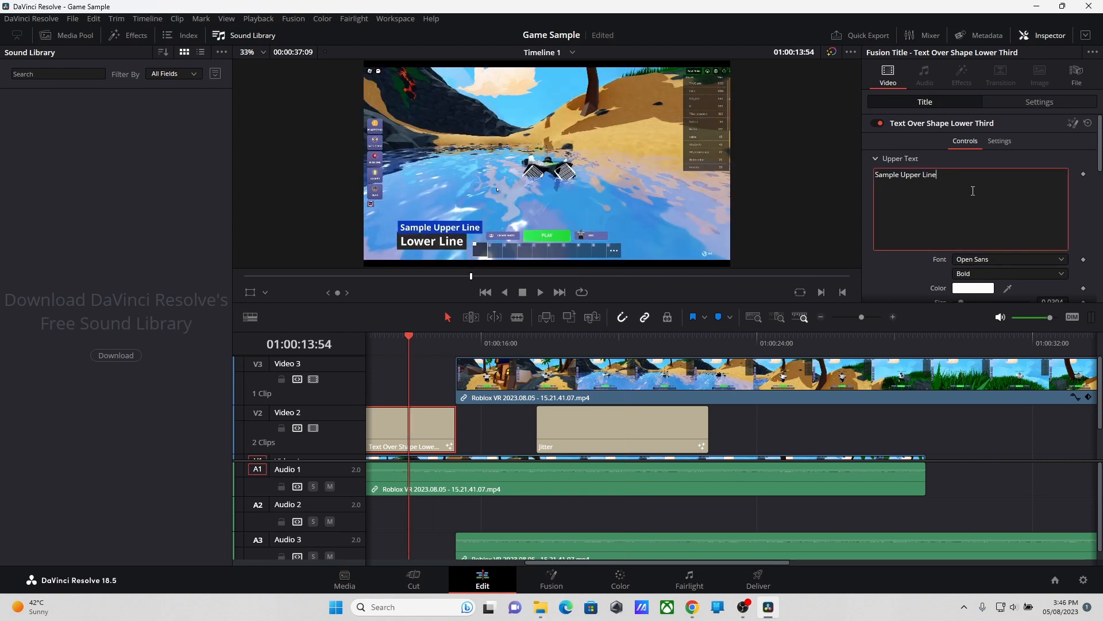
{"action": "triple_click", "coordinate": [972, 180]}
{"action": "type", "text": "Gaming Sampl"}
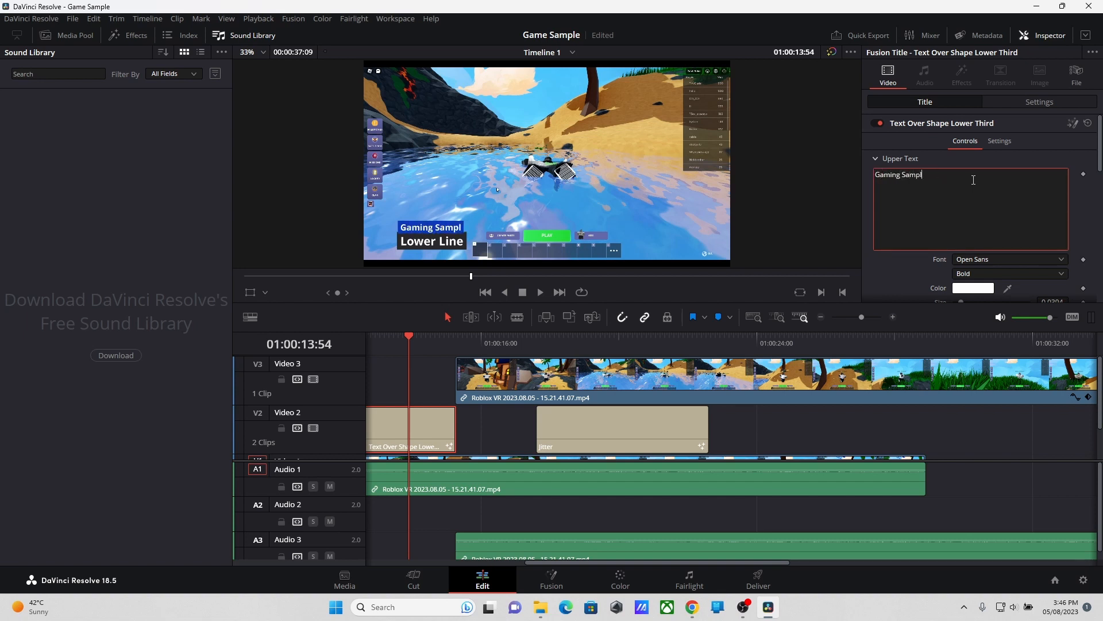
{"action": "type", "text": "e"}
Step: Change the lower-third title's lower text to "Please Subscribe"
{"action": "scroll", "coordinate": [973, 184], "scroll_direction": "down", "scroll_amount": 4}
{"action": "left_click", "coordinate": [928, 282]}
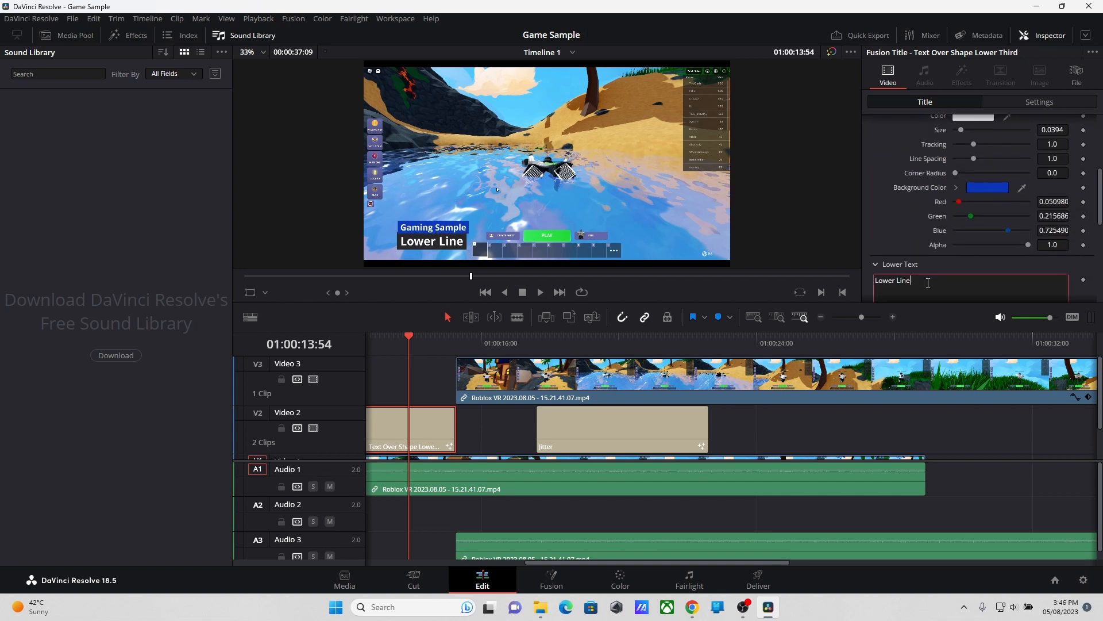
{"action": "triple_click", "coordinate": [928, 282]}
{"action": "type", "text": "Please"}
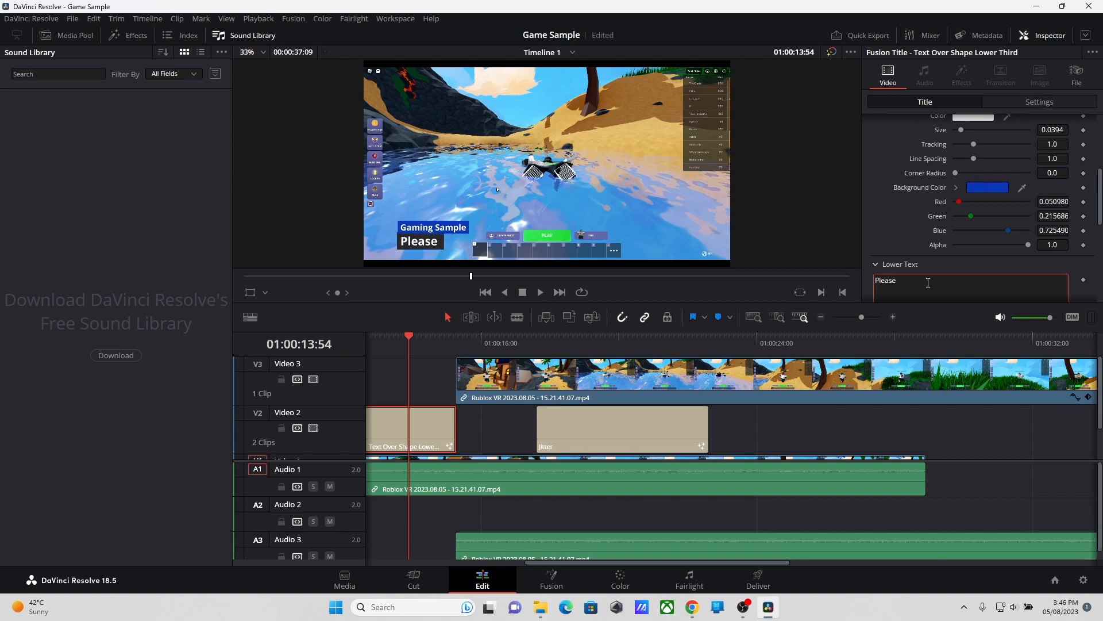
{"action": "type", "text": " Subscribe"}
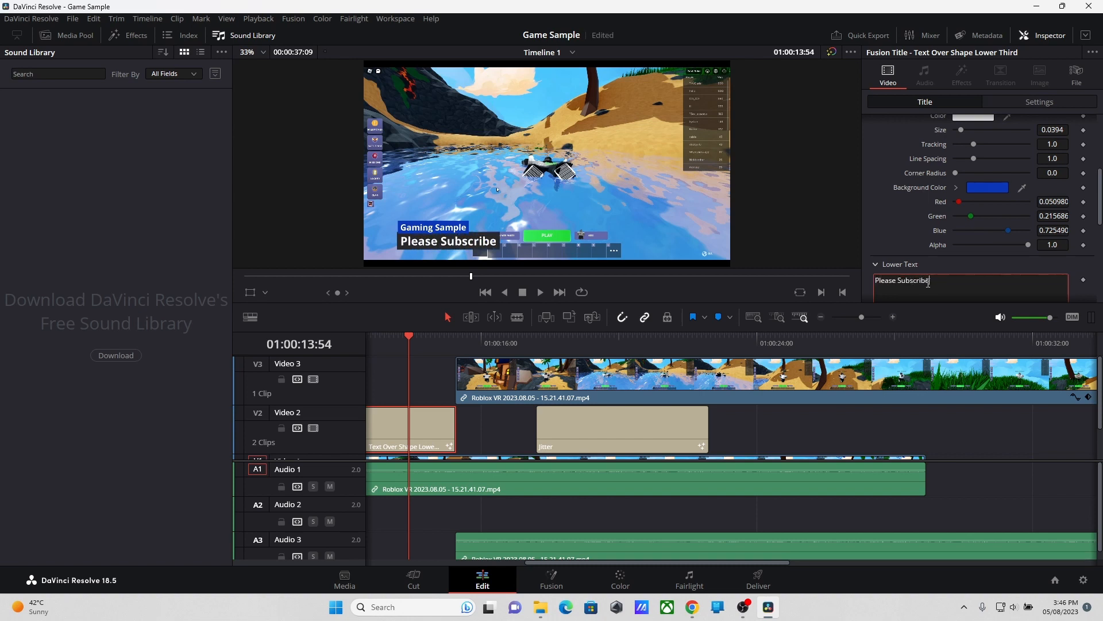
Step: Replace the Jitter title's text with "One"
{"action": "left_click", "coordinate": [622, 444]}
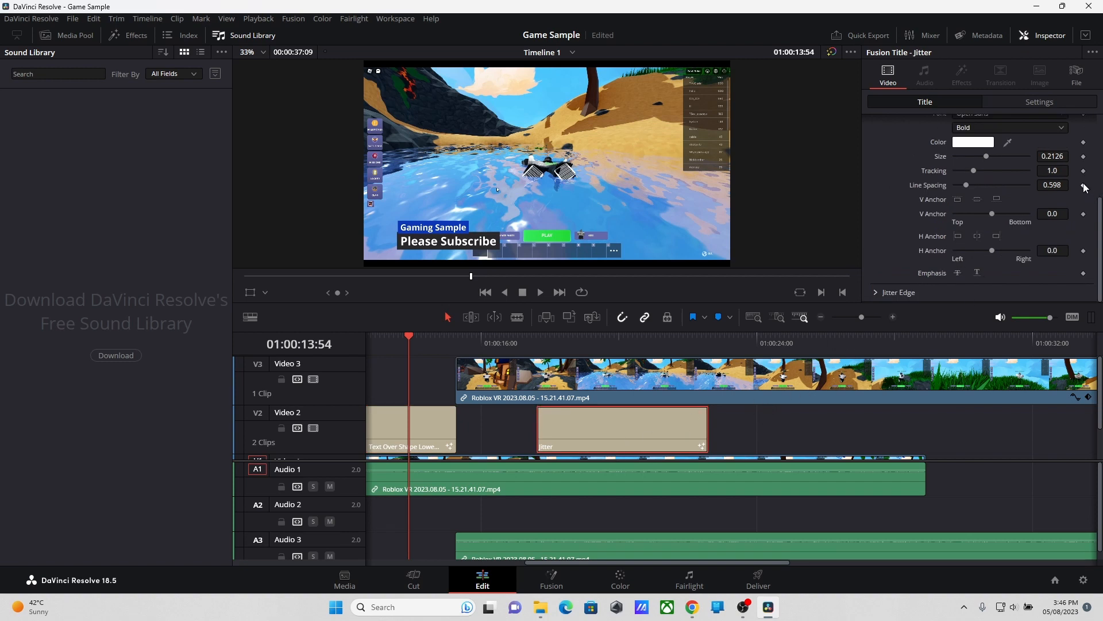
{"action": "scroll", "coordinate": [1079, 186], "scroll_direction": "up", "scroll_amount": 5}
{"action": "left_click", "coordinate": [936, 177]}
{"action": "key", "text": "ctrl+a"}
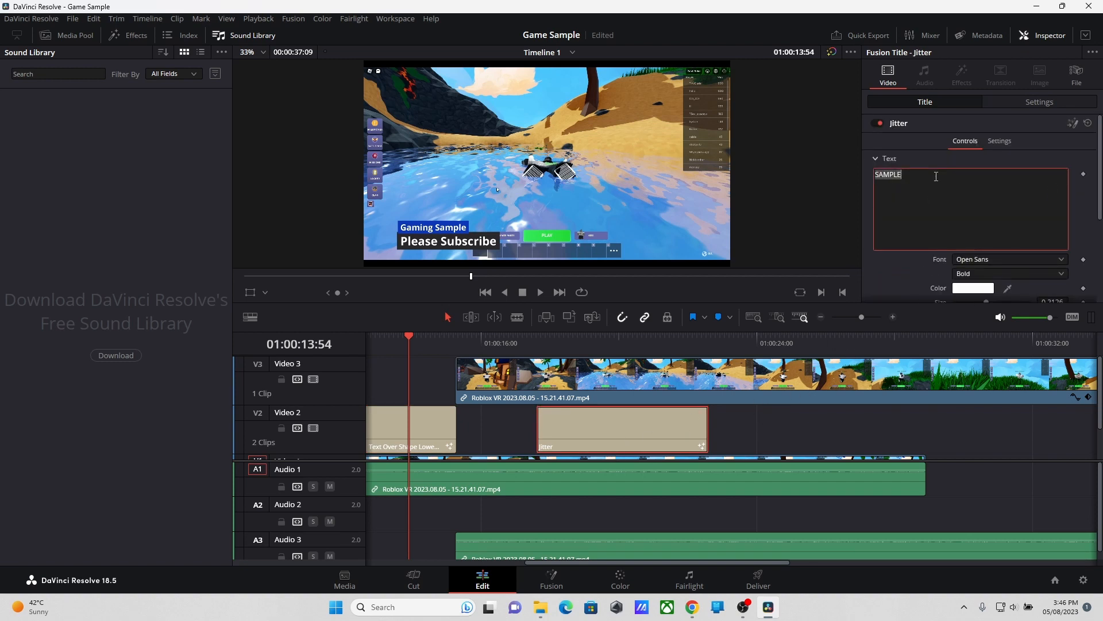
{"action": "type", "text": "One"}
Step: Change the Jitter title's text color to bright pink
{"action": "scroll", "coordinate": [936, 176], "scroll_direction": "down", "scroll_amount": 3}
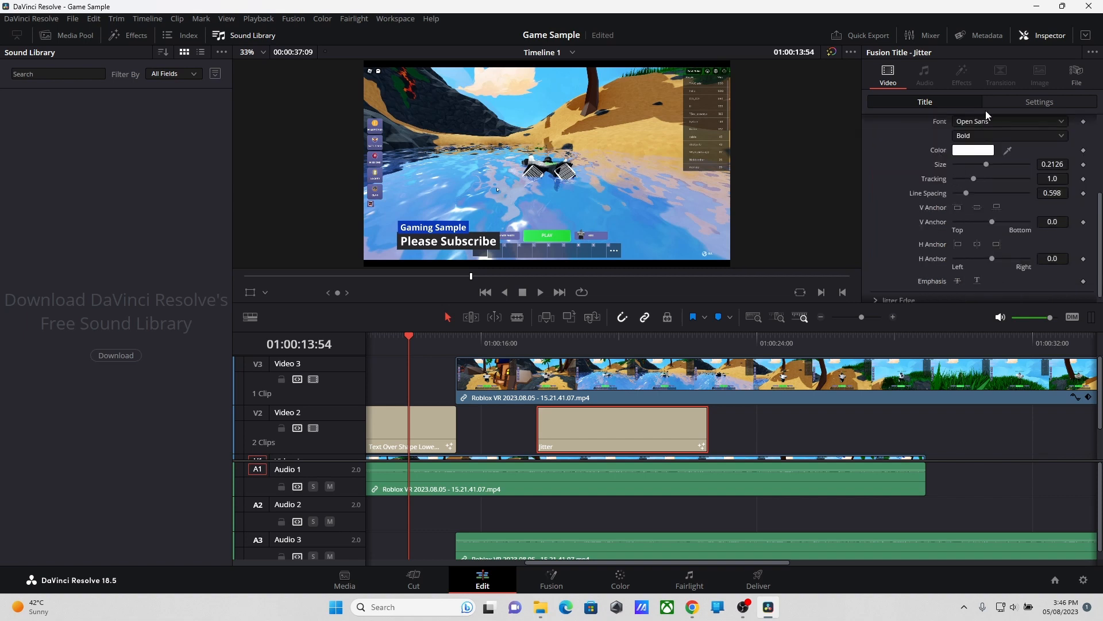
{"action": "left_click", "coordinate": [980, 151]}
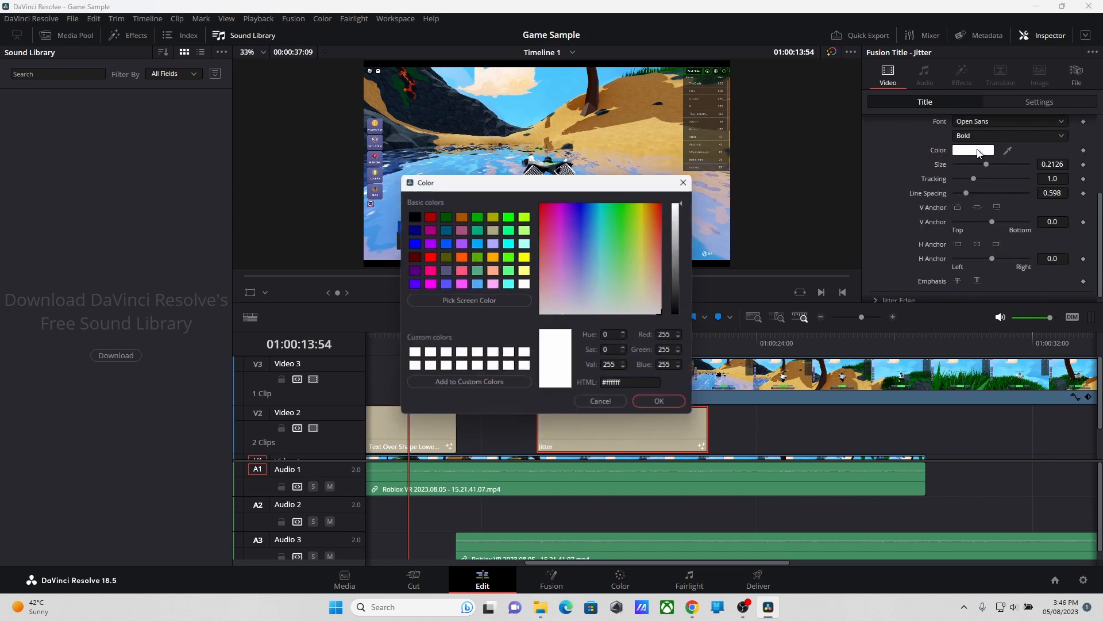
{"action": "left_click", "coordinate": [551, 211]}
{"action": "left_click", "coordinate": [652, 405]}
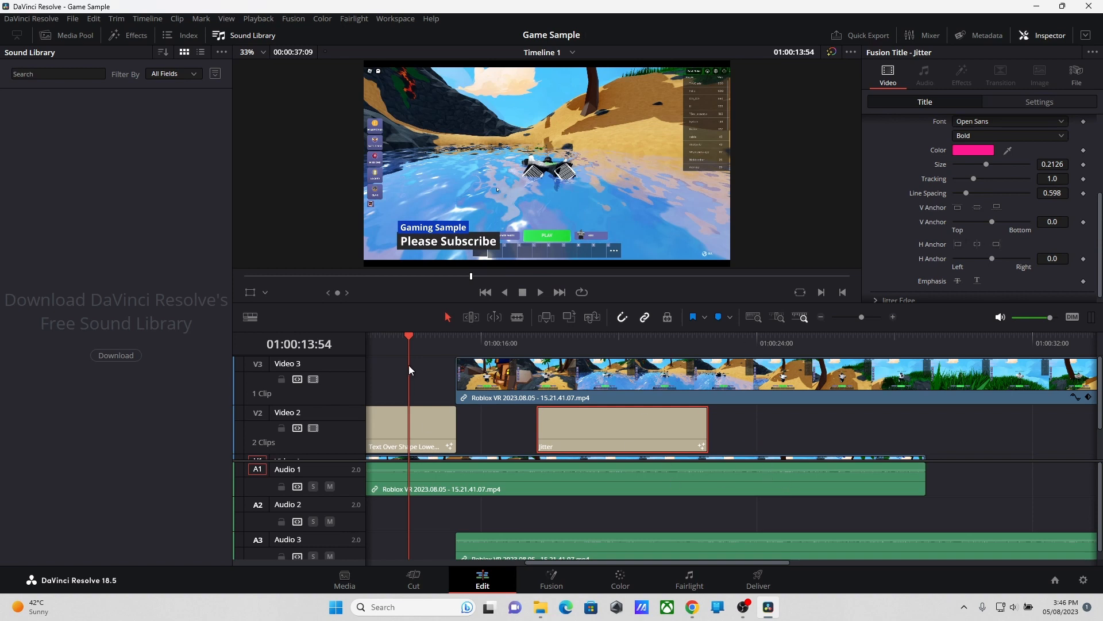
Step: Trim the end of the overlay gameplay clip on Video 3 back to about 01:00:20
{"action": "left_click_drag", "start_coordinate": [411, 338], "coordinate": [723, 346]}
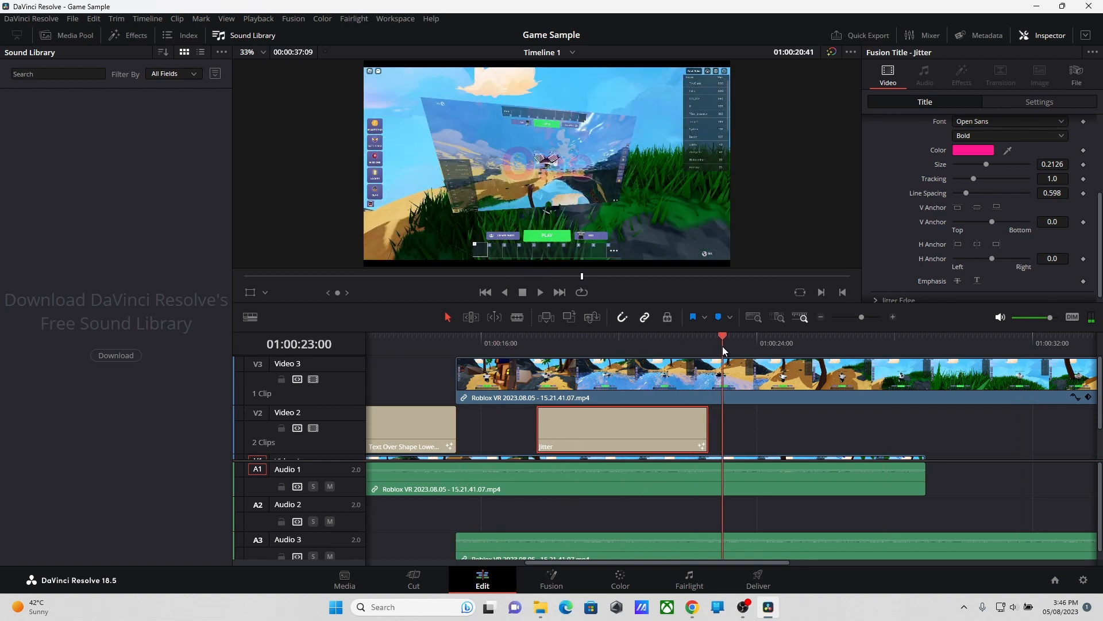
{"action": "scroll", "coordinate": [836, 404], "scroll_direction": "right", "scroll_amount": 6}
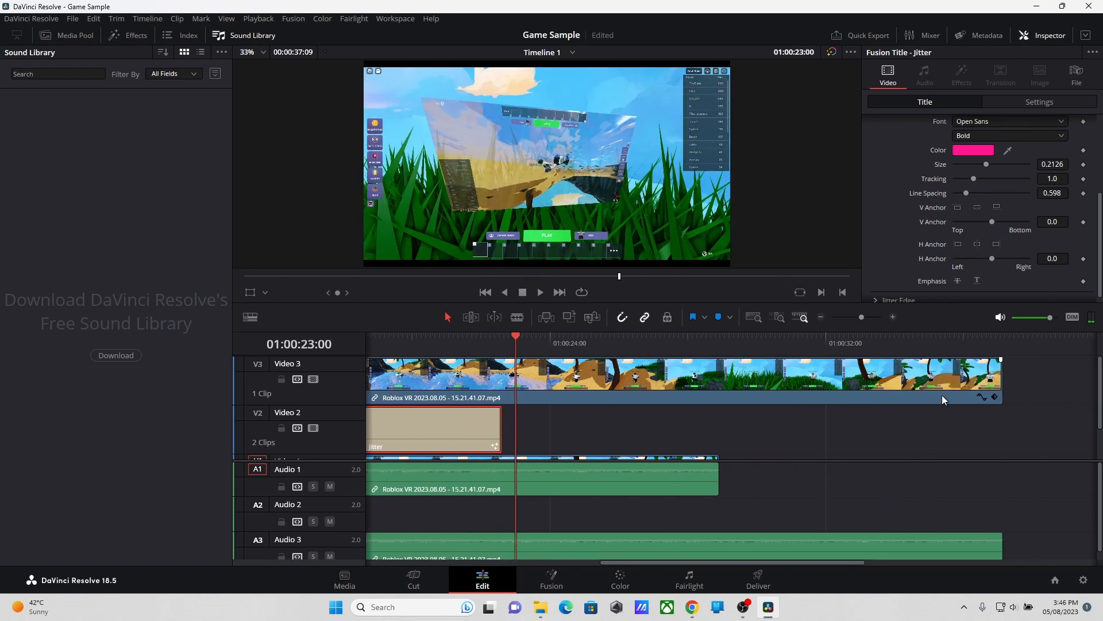
{"action": "left_click_drag", "start_coordinate": [995, 378], "coordinate": [538, 378]}
{"action": "scroll", "coordinate": [641, 404], "scroll_direction": "down", "scroll_amount": 2}
{"action": "scroll", "coordinate": [651, 410], "scroll_direction": "up", "scroll_amount": 3}
{"action": "scroll", "coordinate": [703, 436], "scroll_direction": "right", "scroll_amount": 1}
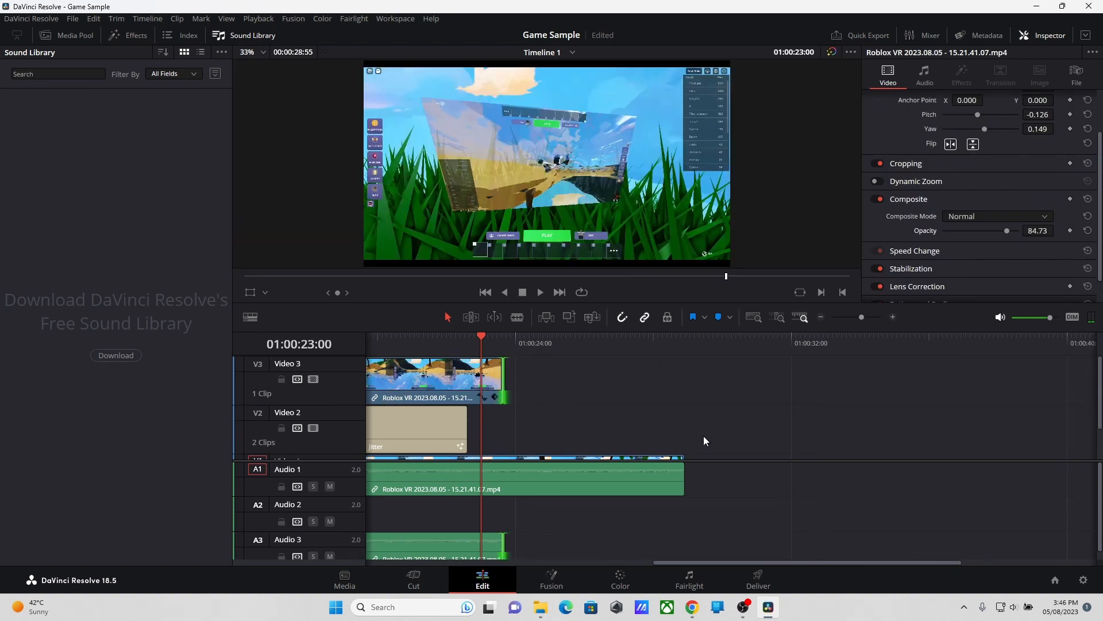
{"action": "left_click_drag", "start_coordinate": [726, 562], "coordinate": [578, 564]}
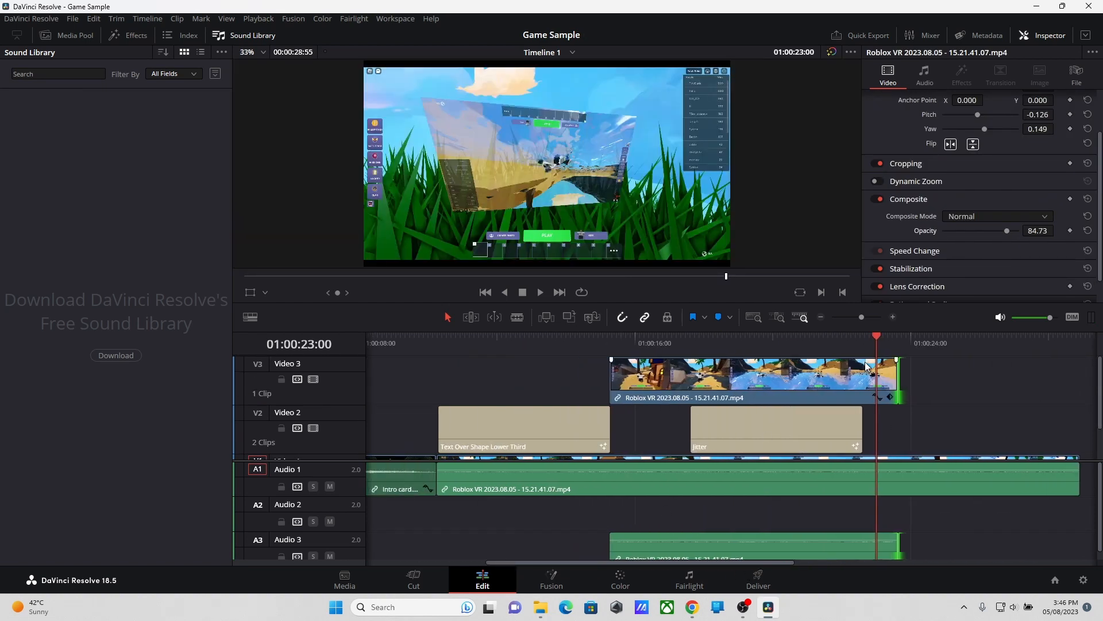
{"action": "left_click_drag", "start_coordinate": [891, 370], "coordinate": [778, 372]}
Step: Make the Video 1 track fully visible and move the Video 3 overlay clip about one second earlier
{"action": "left_click", "coordinate": [787, 474]}
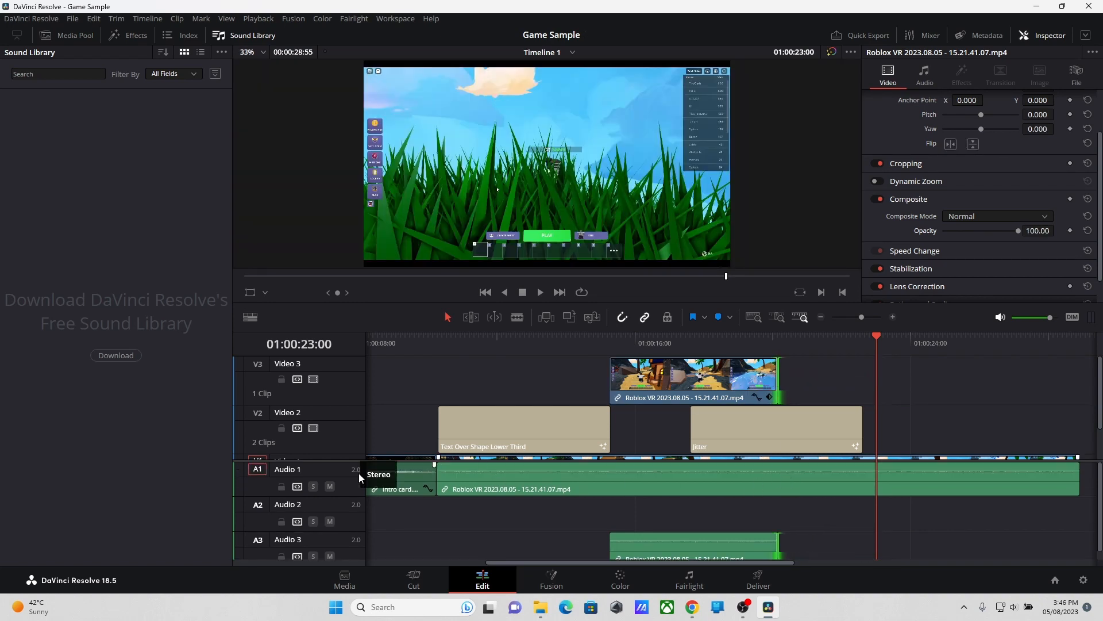
{"action": "left_click_drag", "start_coordinate": [345, 459], "coordinate": [334, 493]}
{"action": "left_click_drag", "start_coordinate": [704, 390], "coordinate": [661, 391]}
Step: Look over the overlay clip's audio properties, the Fusion node graph and the Fairlight audio mixer
{"action": "left_click", "coordinate": [925, 74]}
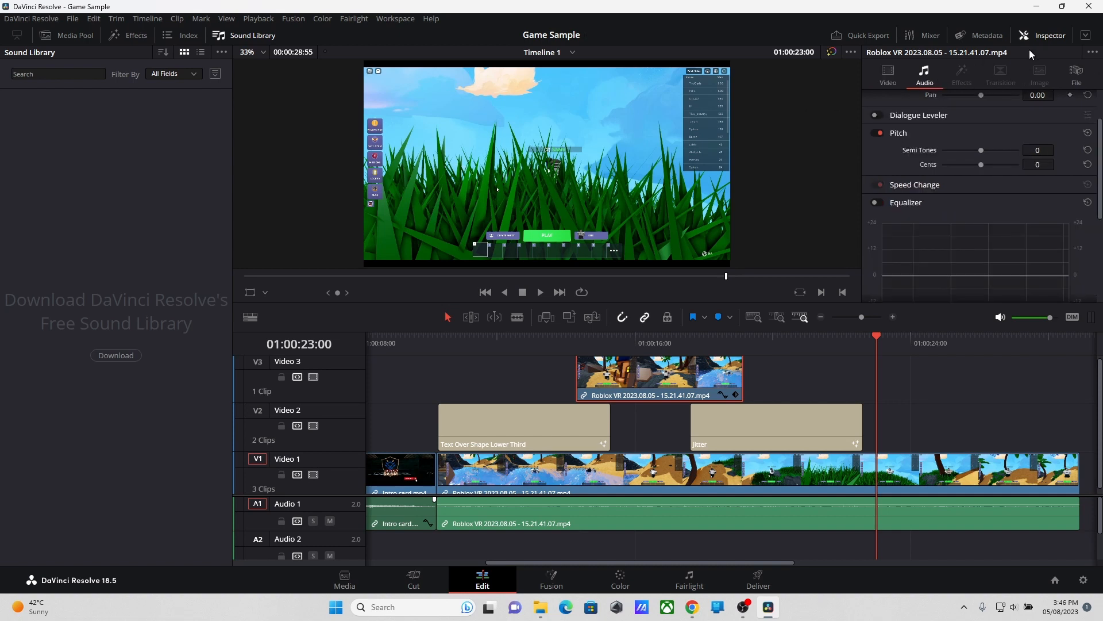
{"action": "scroll", "coordinate": [672, 436], "scroll_direction": "down", "scroll_amount": 1}
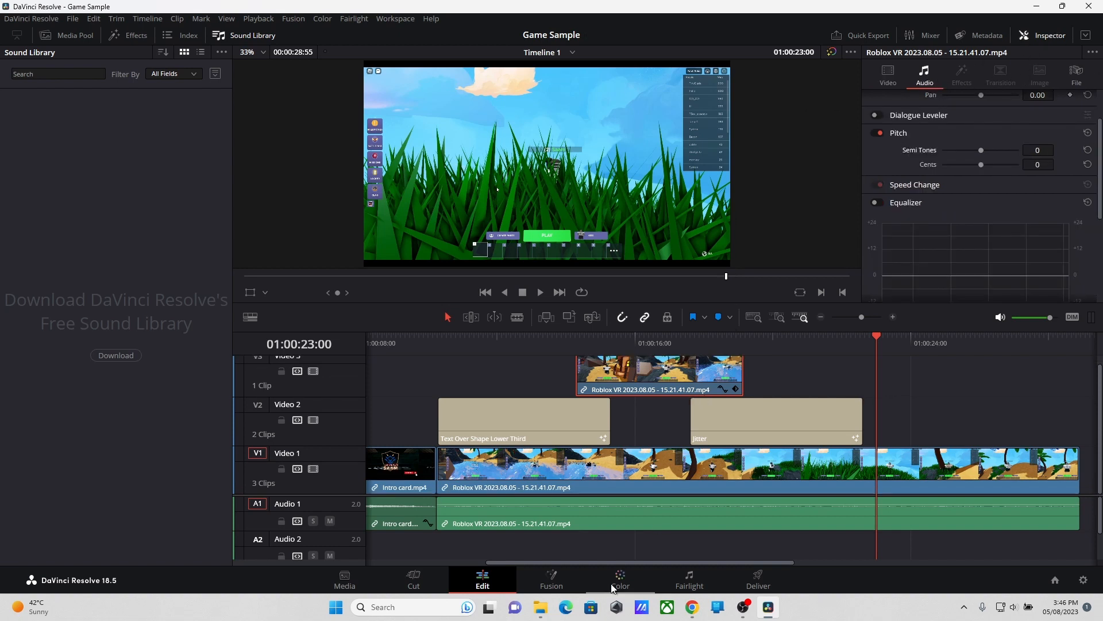
{"action": "left_click", "coordinate": [556, 587]}
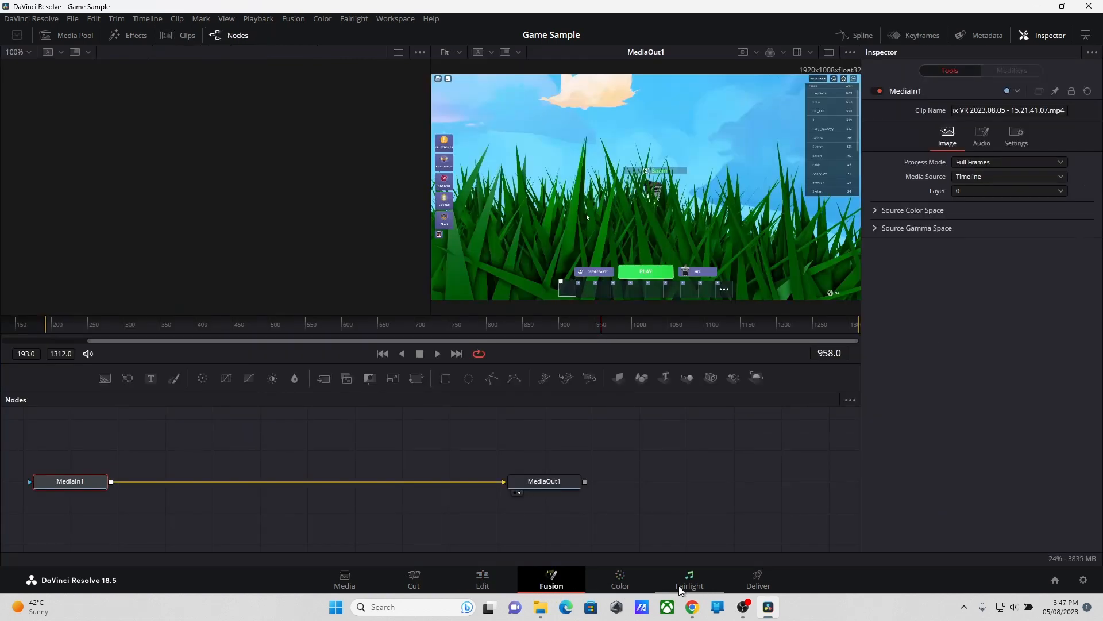
{"action": "left_click", "coordinate": [689, 579]}
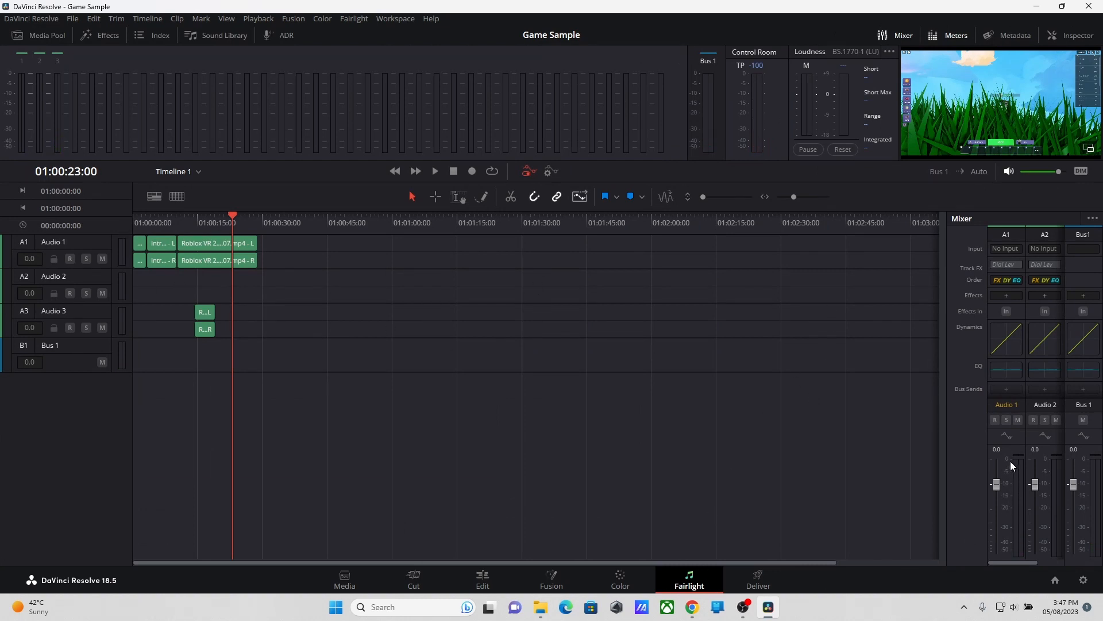
Step: Grade clip 03 on the Color page by lowering the custom curve's shadows and shifting Gain to red 1.08, green 0.97, blue 1.05
{"action": "left_click", "coordinate": [618, 584]}
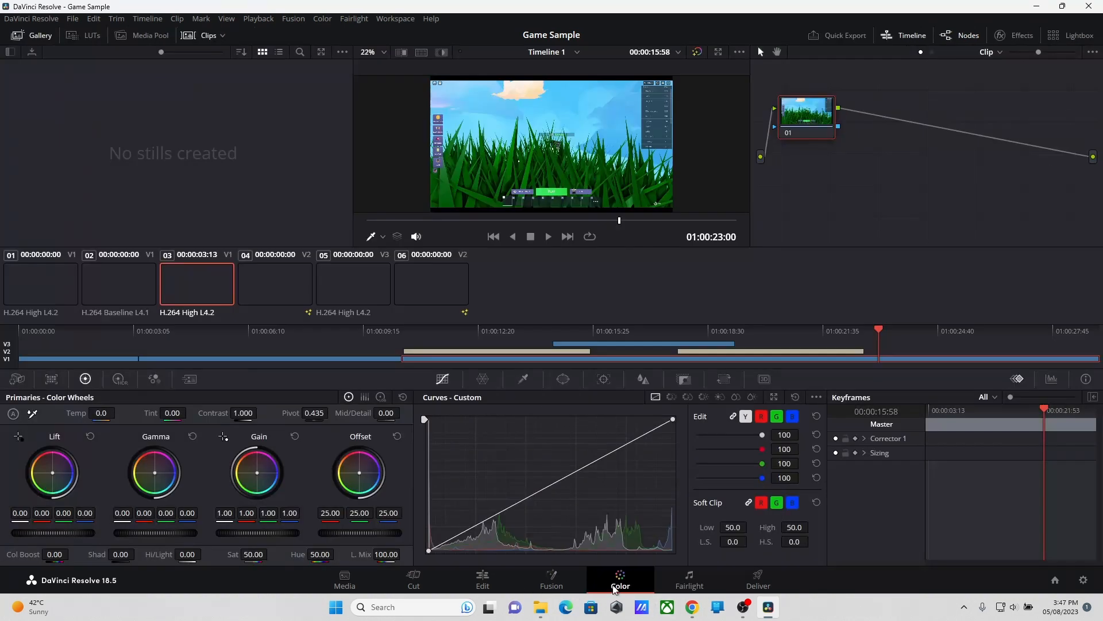
{"action": "mouse_move", "coordinate": [496, 517]}
{"action": "left_mouse_down"}
{"action": "mouse_move", "coordinate": [480, 500]}
{"action": "mouse_move", "coordinate": [507, 530]}
{"action": "left_mouse_up"}
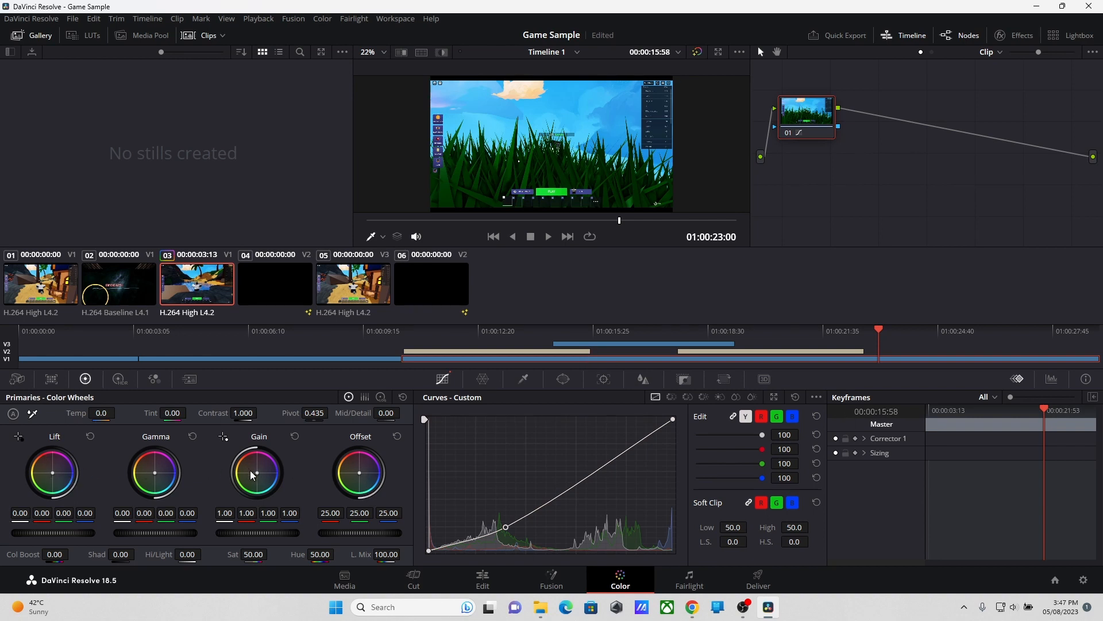
{"action": "left_click_drag", "start_coordinate": [257, 475], "coordinate": [258, 472]}
Step: Quick-export the timeline with the H.264 Master preset to Downloads, replacing the existing Timeline 1.mov file
{"action": "left_click", "coordinate": [837, 37]}
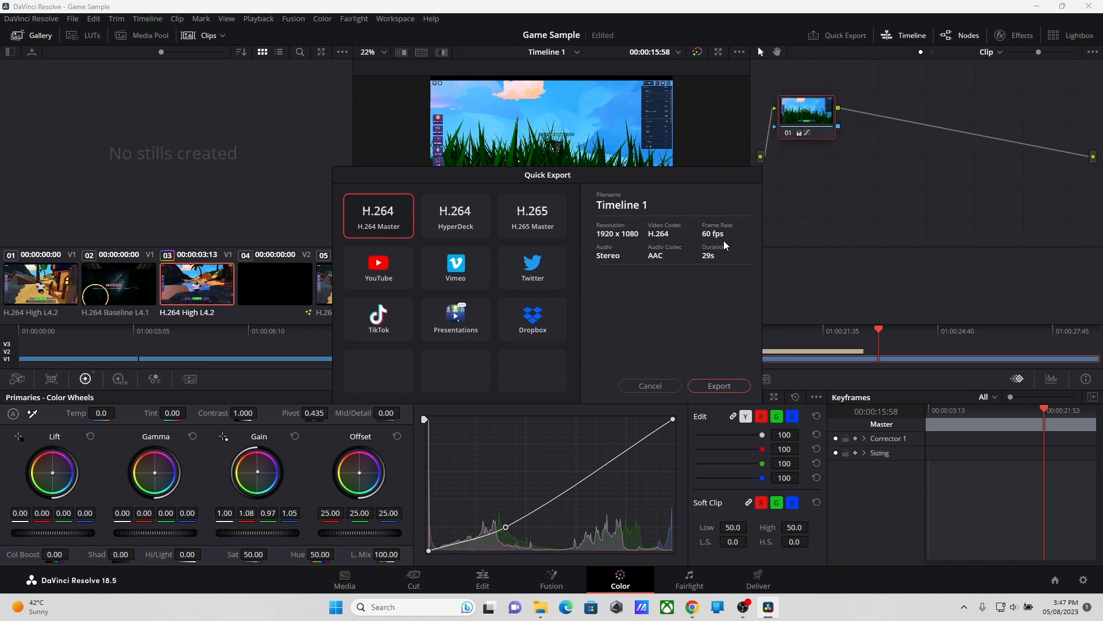
{"action": "left_click", "coordinate": [725, 386]}
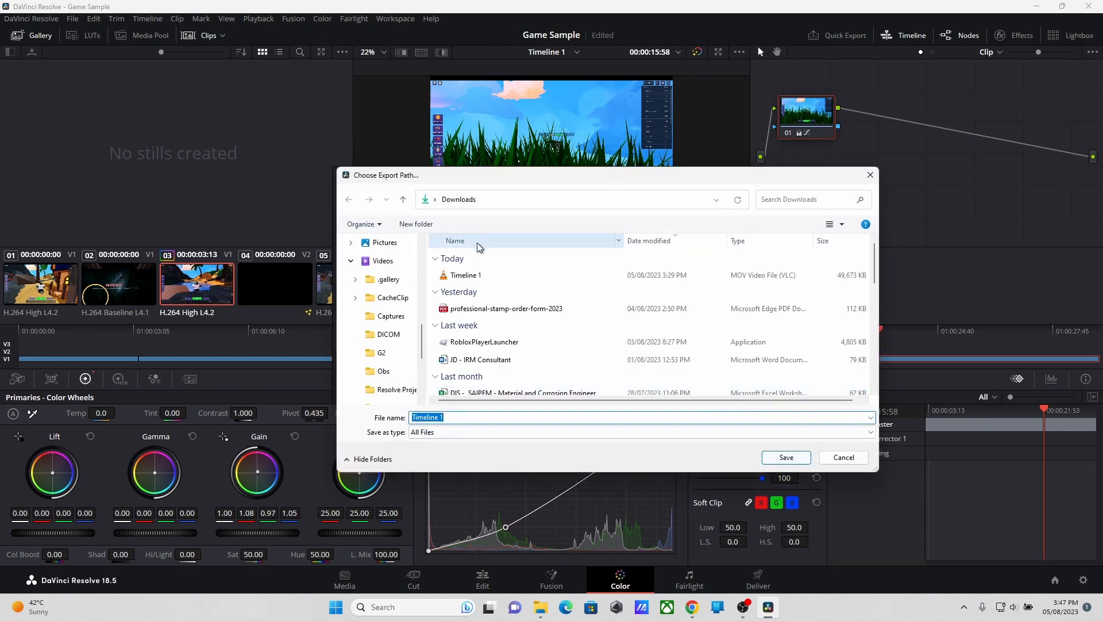
{"action": "left_click", "coordinate": [466, 276]}
{"action": "left_click", "coordinate": [781, 458]}
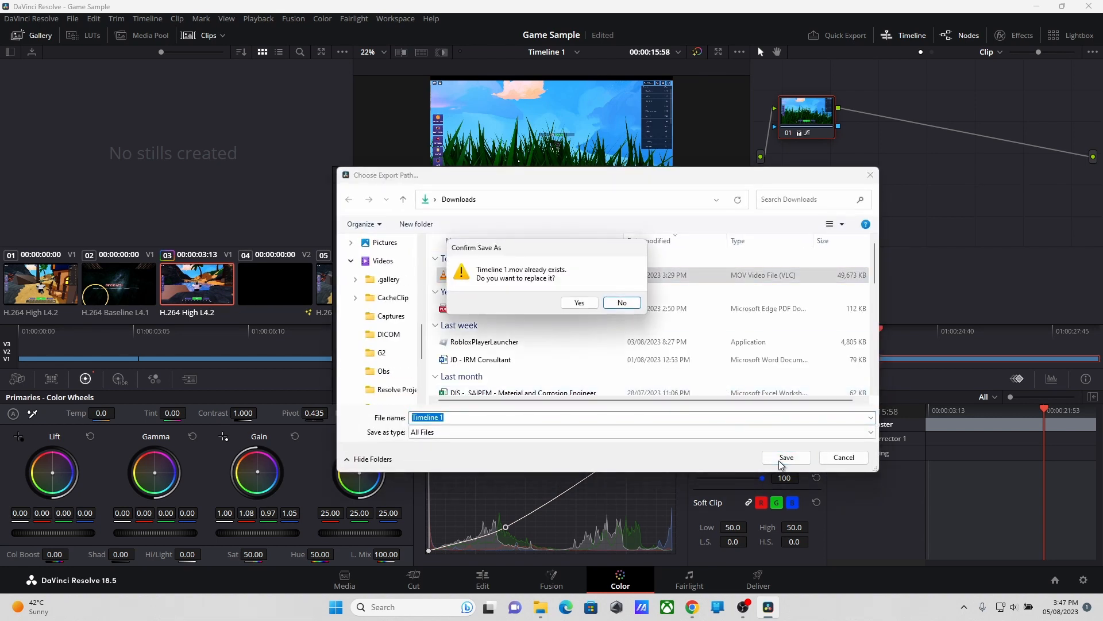
{"action": "left_click", "coordinate": [583, 302]}
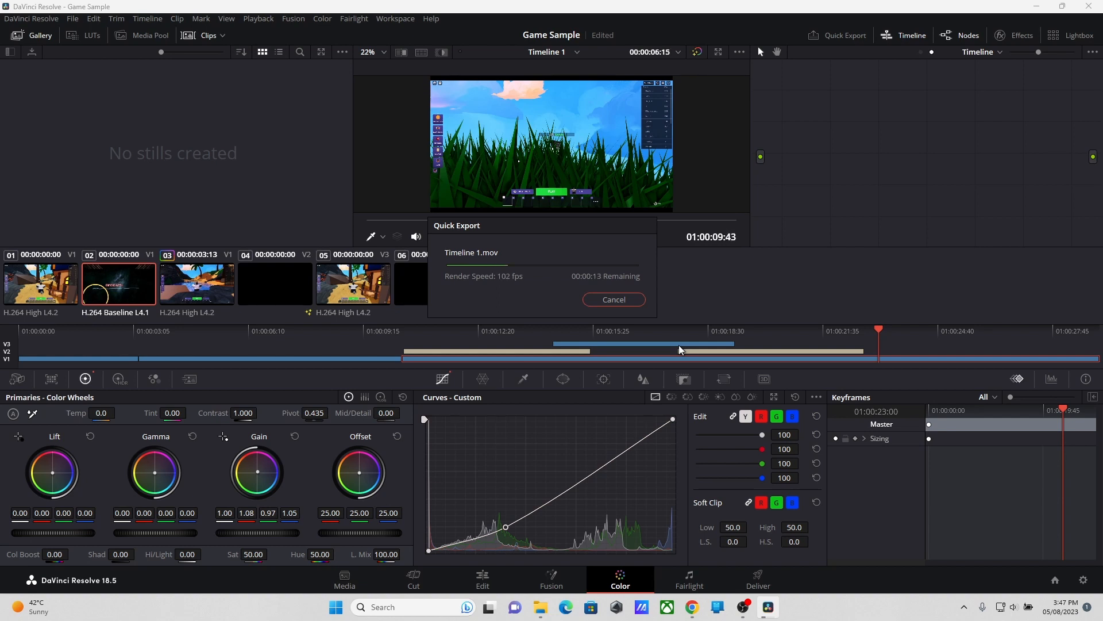
{"action": "left_click", "coordinate": [630, 305]}
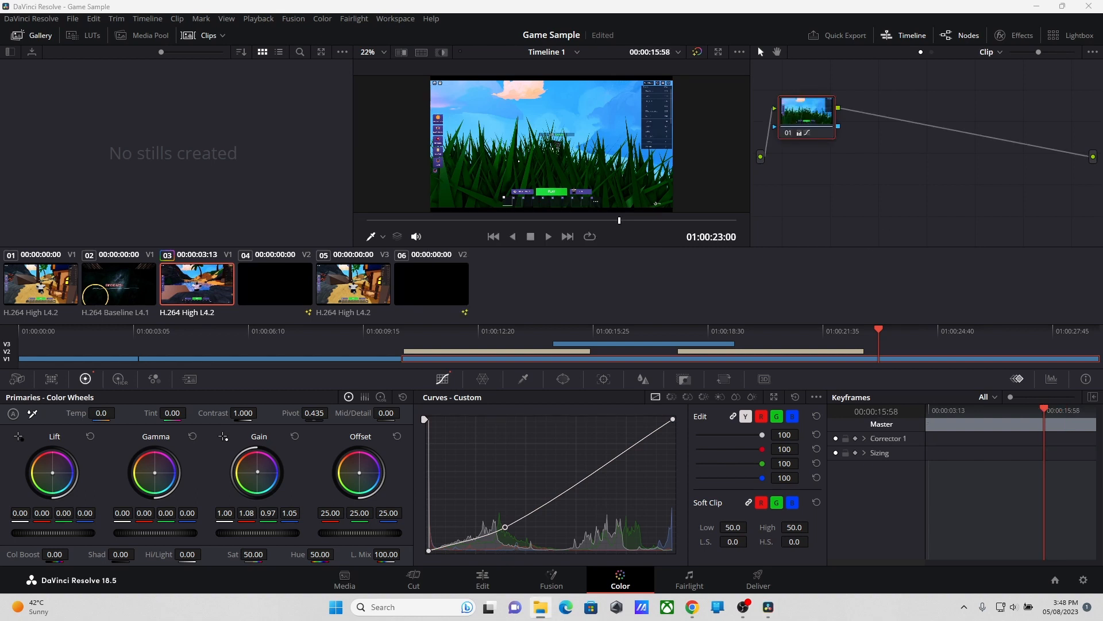